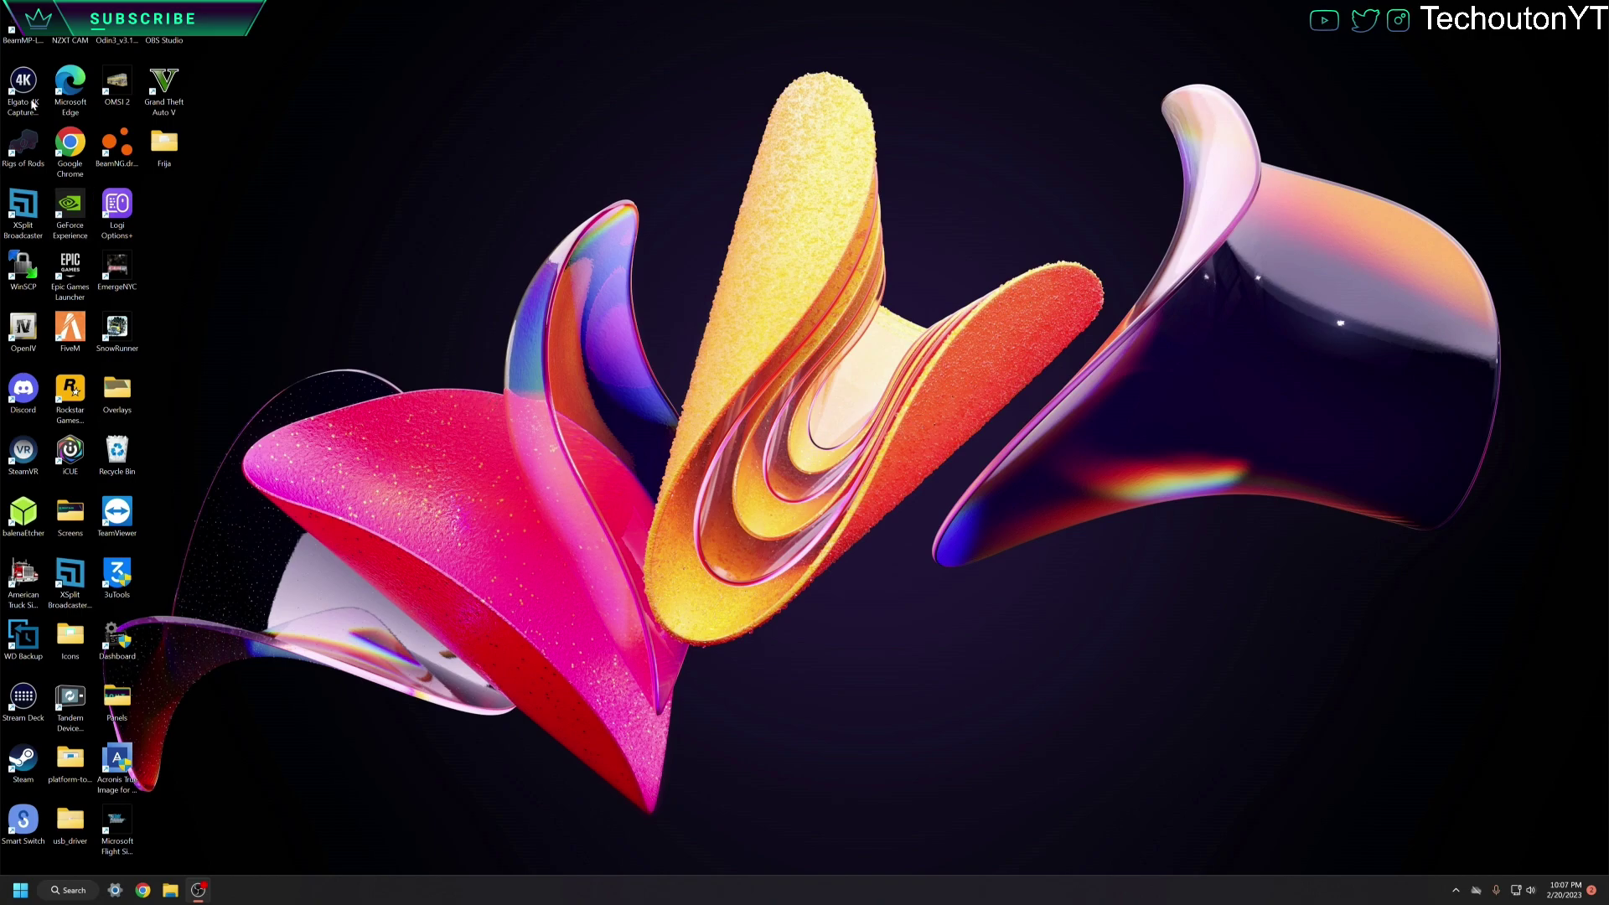
# Open the Frija folder and launch Frija.exe
pyautogui.doubleClick(157, 159)
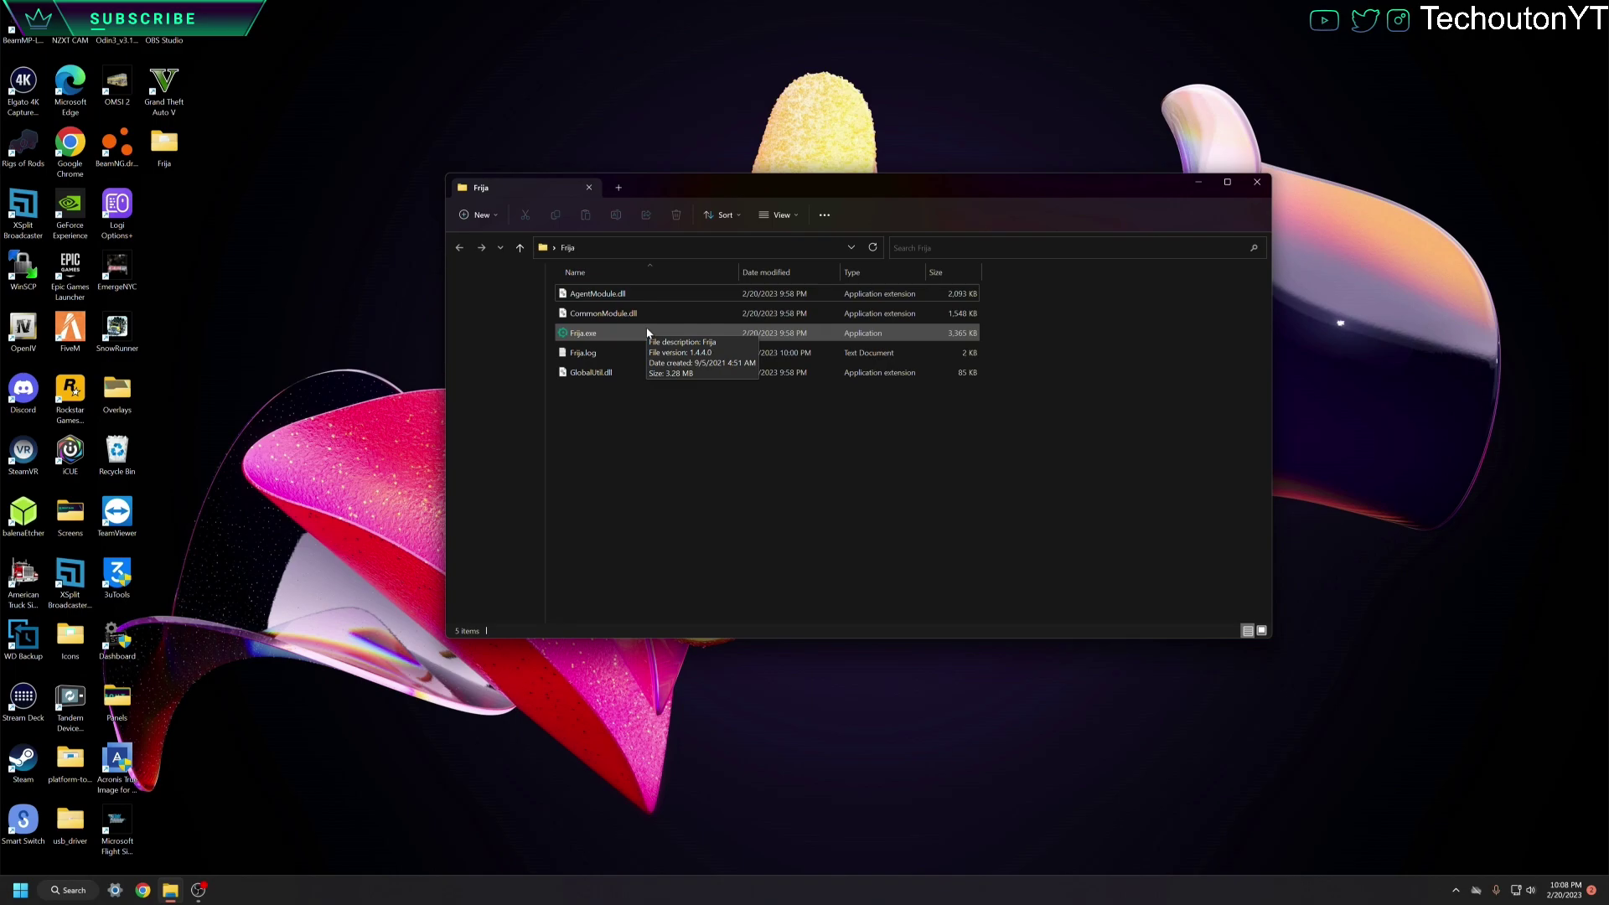
pyautogui.doubleClick(648, 334)
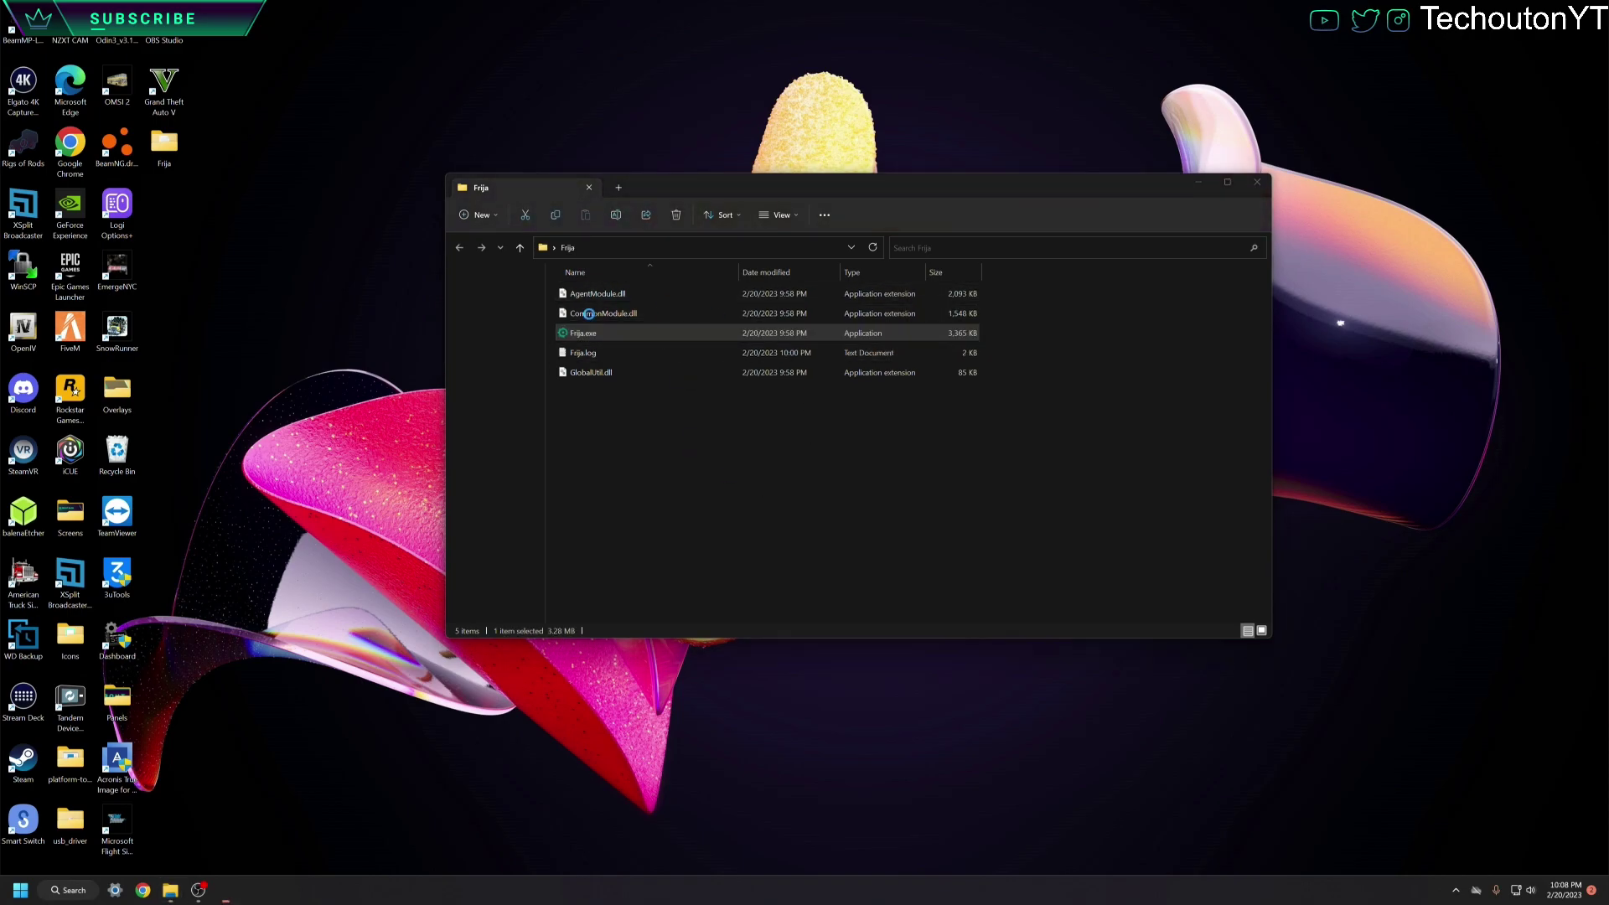
# Change the model to SM-S918U1 and the CSC region from TMB to XAA in Frija
pyautogui.click(1257, 182)
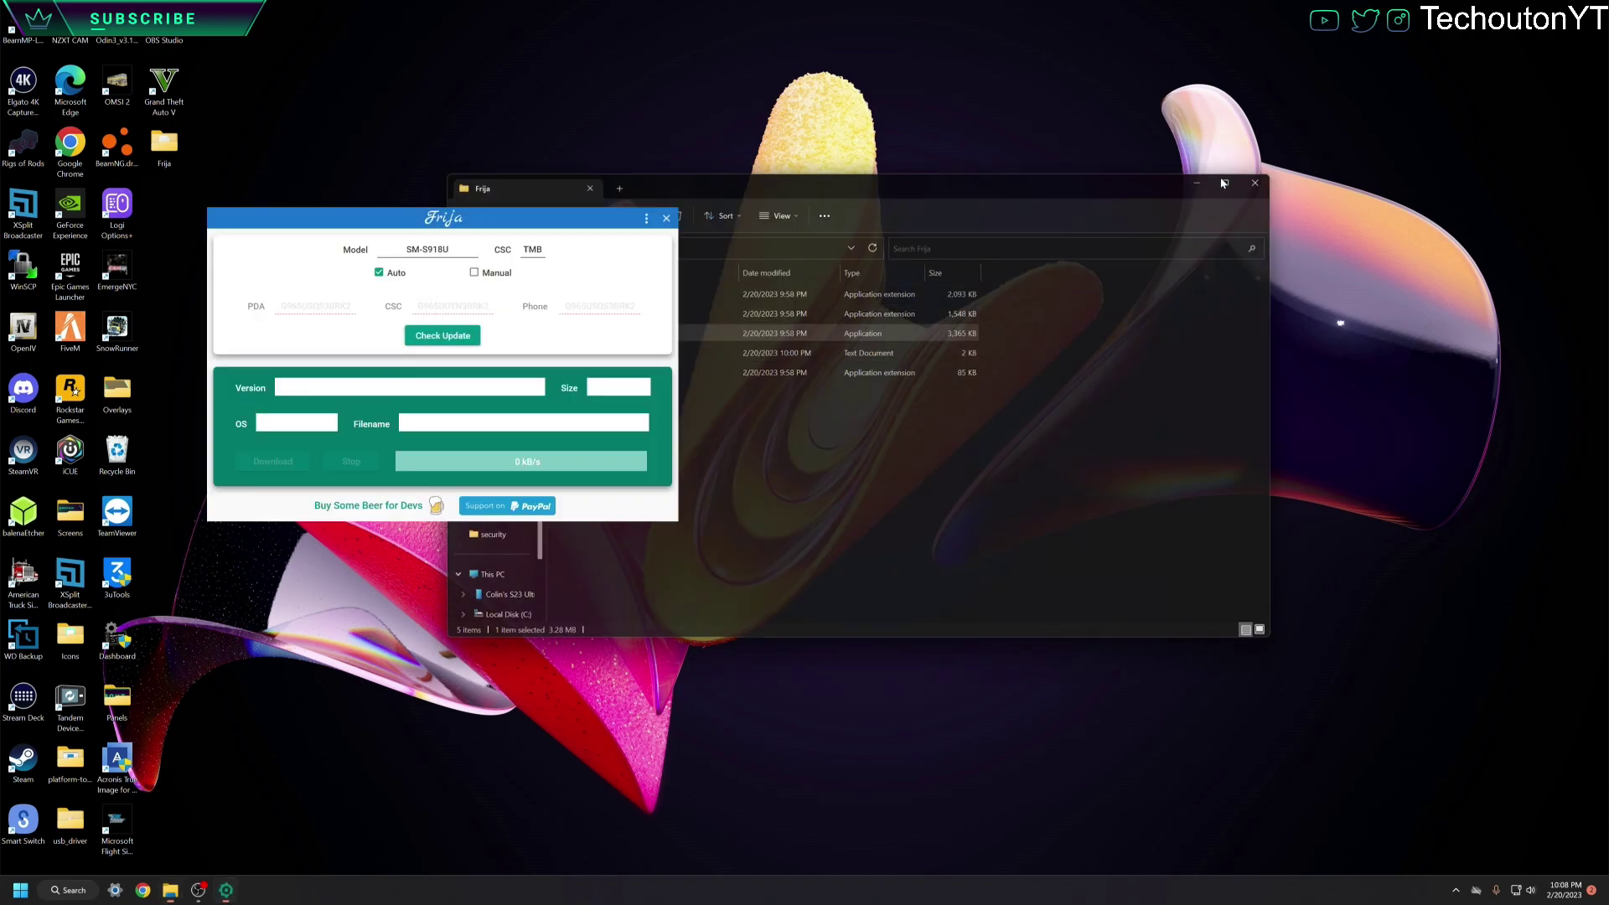
pyautogui.moveTo(494, 220); pyautogui.dragTo(987, 246)
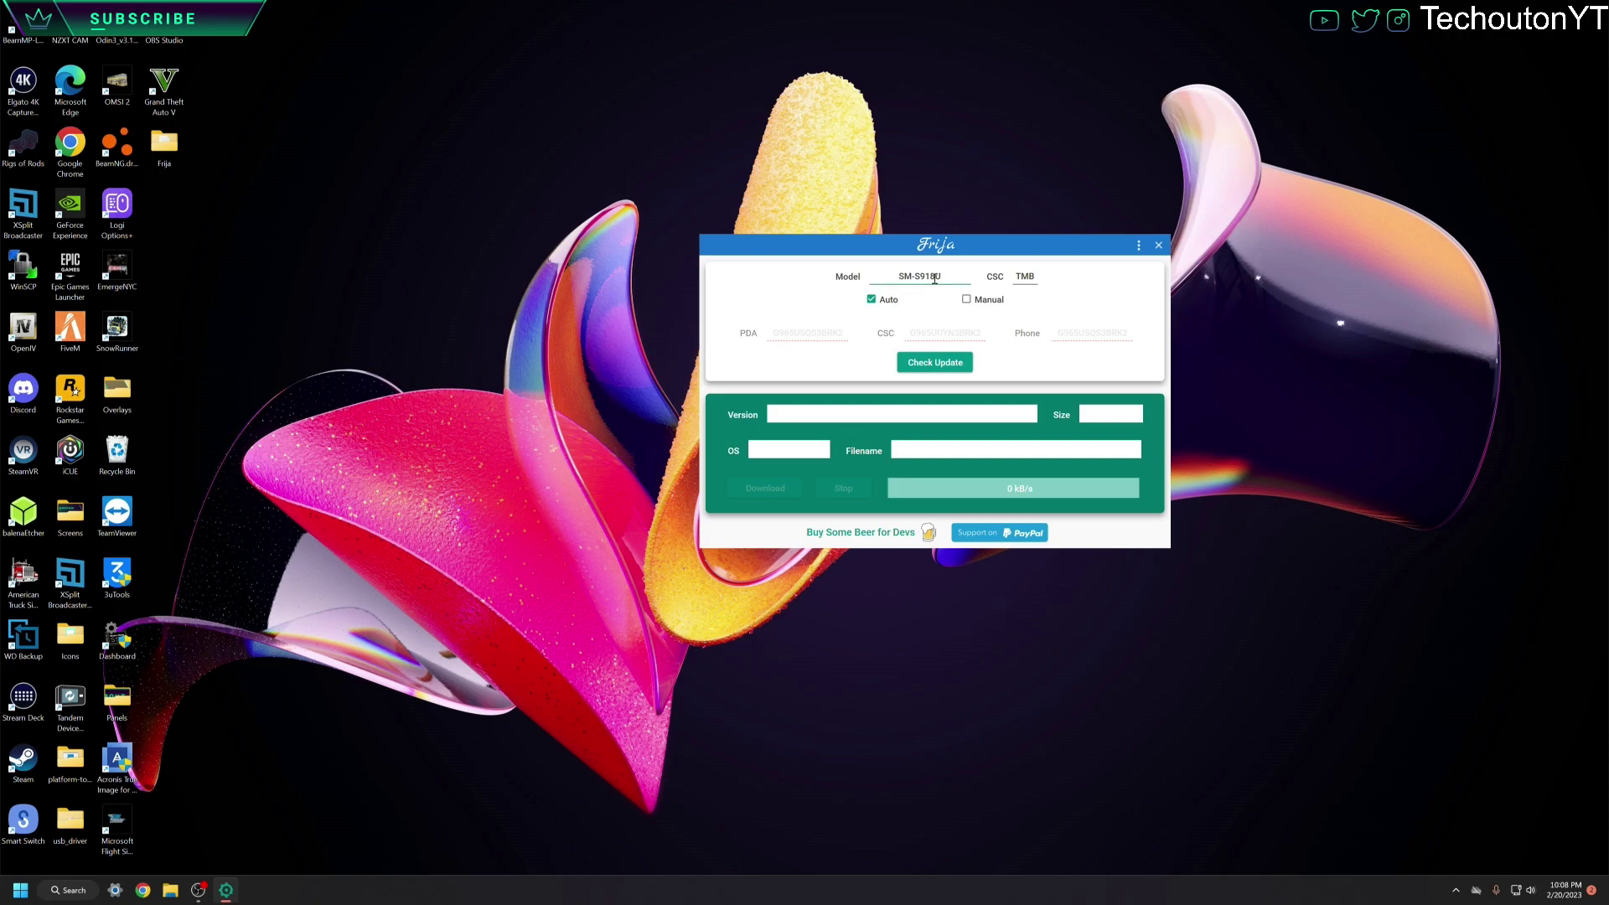
pyautogui.click(950, 283)
pyautogui.write('1')
pyautogui.doubleClick(1032, 277)
pyautogui.press('BackSpace')
pyautogui.write('XAA')
pyautogui.moveTo(1027, 249); pyautogui.dragTo(939, 254)
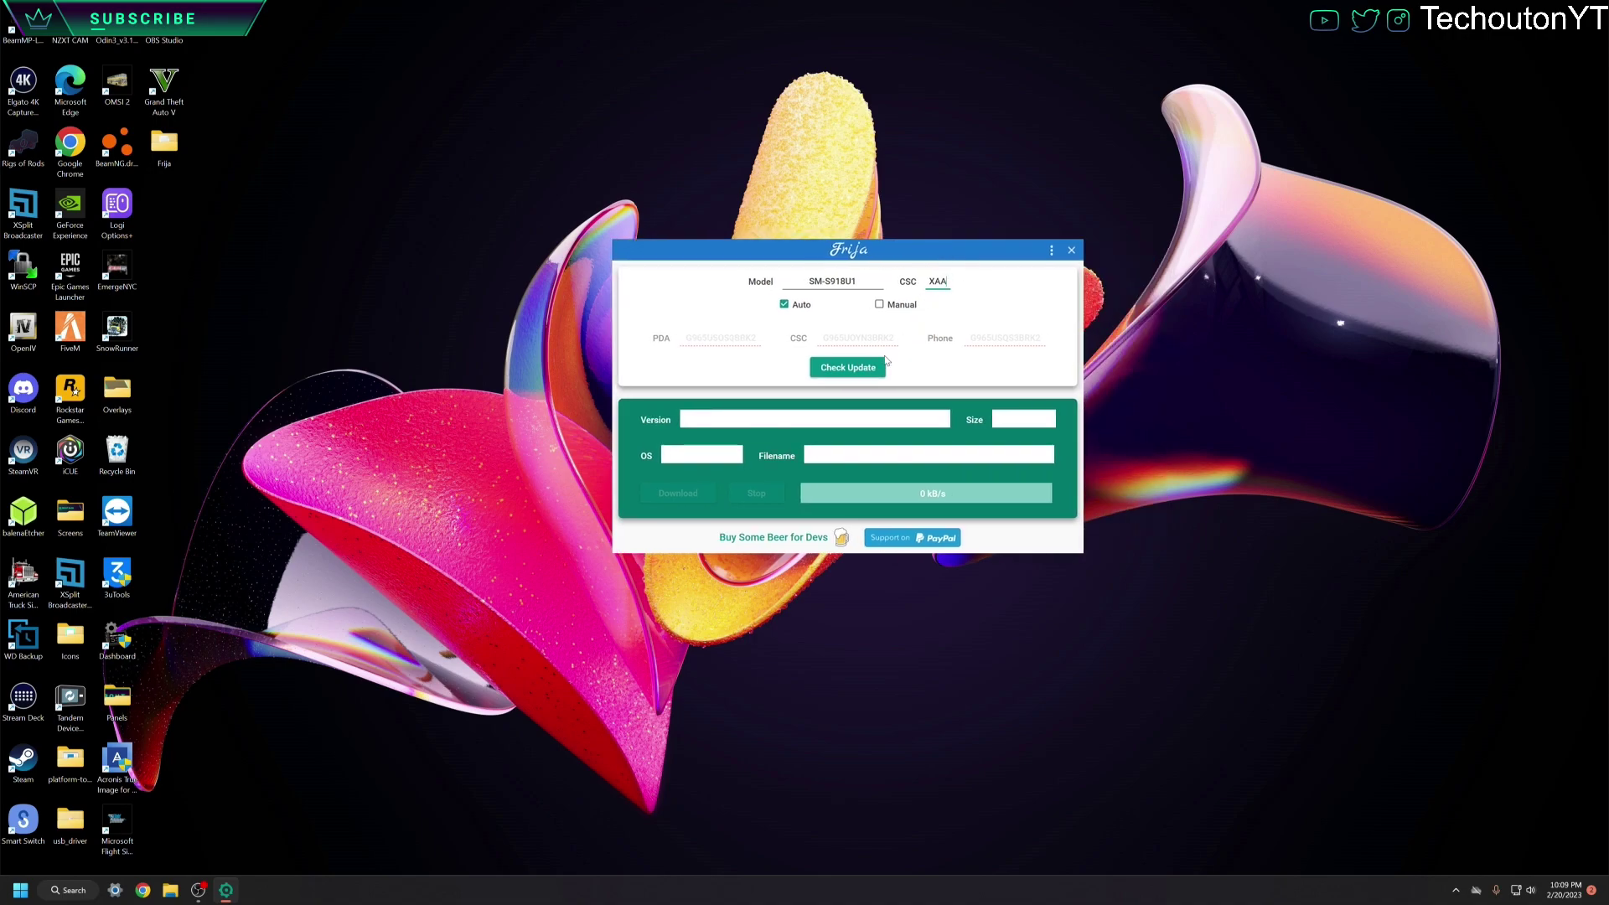
# Check for the latest SM-S918U1 firmware and save S918U1UEU1AWA6 into Downloads
pyautogui.click(849, 367)
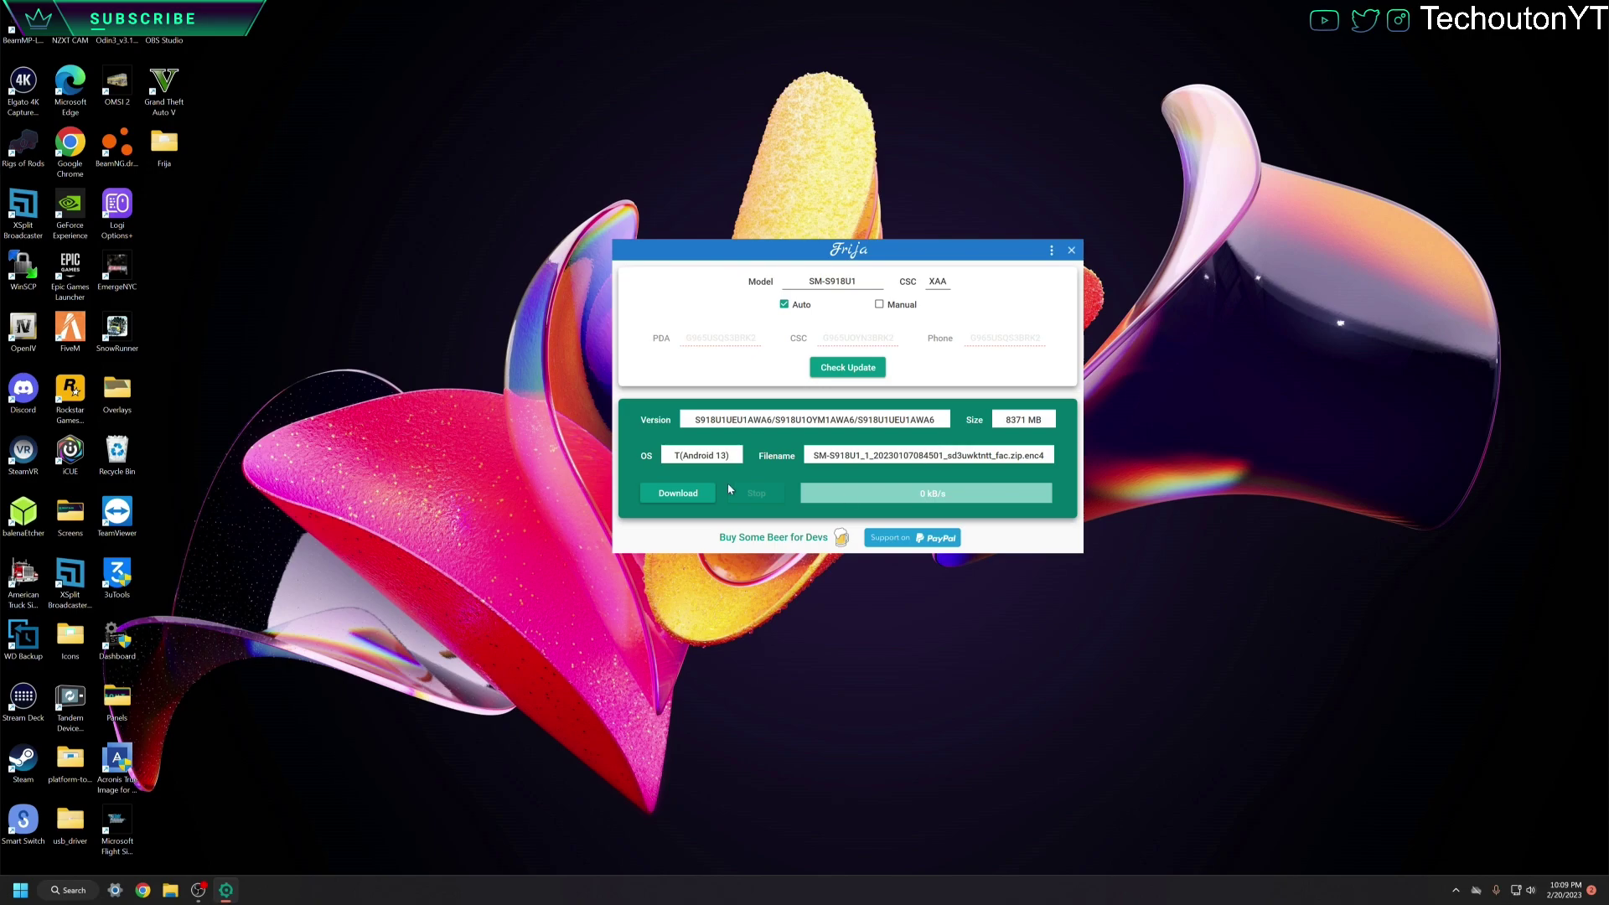
pyautogui.click(710, 499)
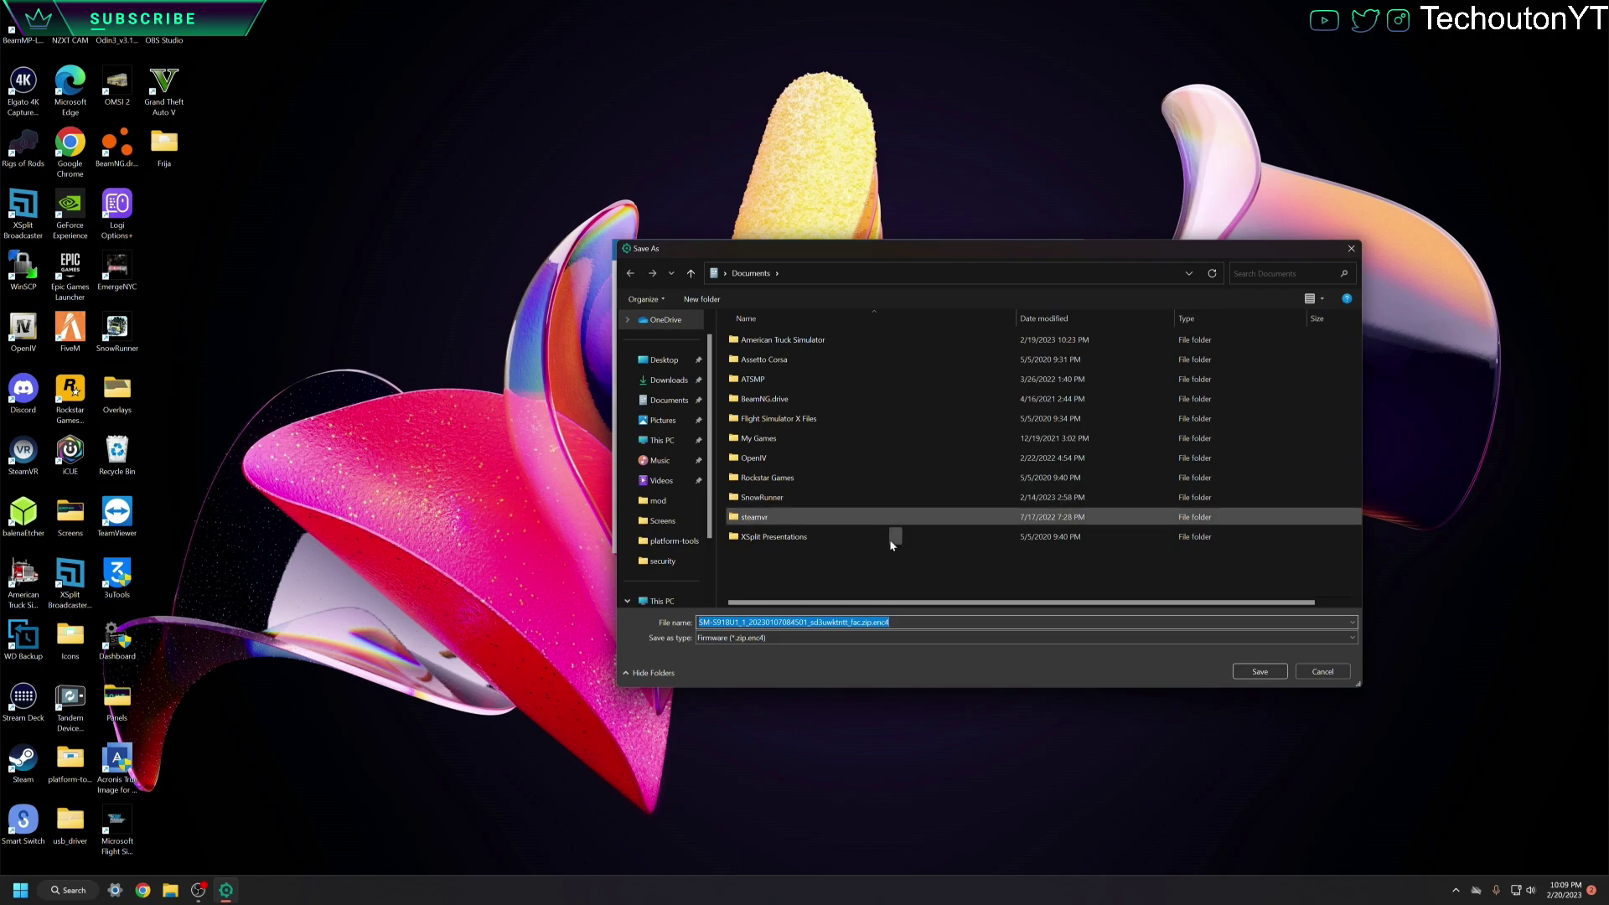
pyautogui.click(669, 379)
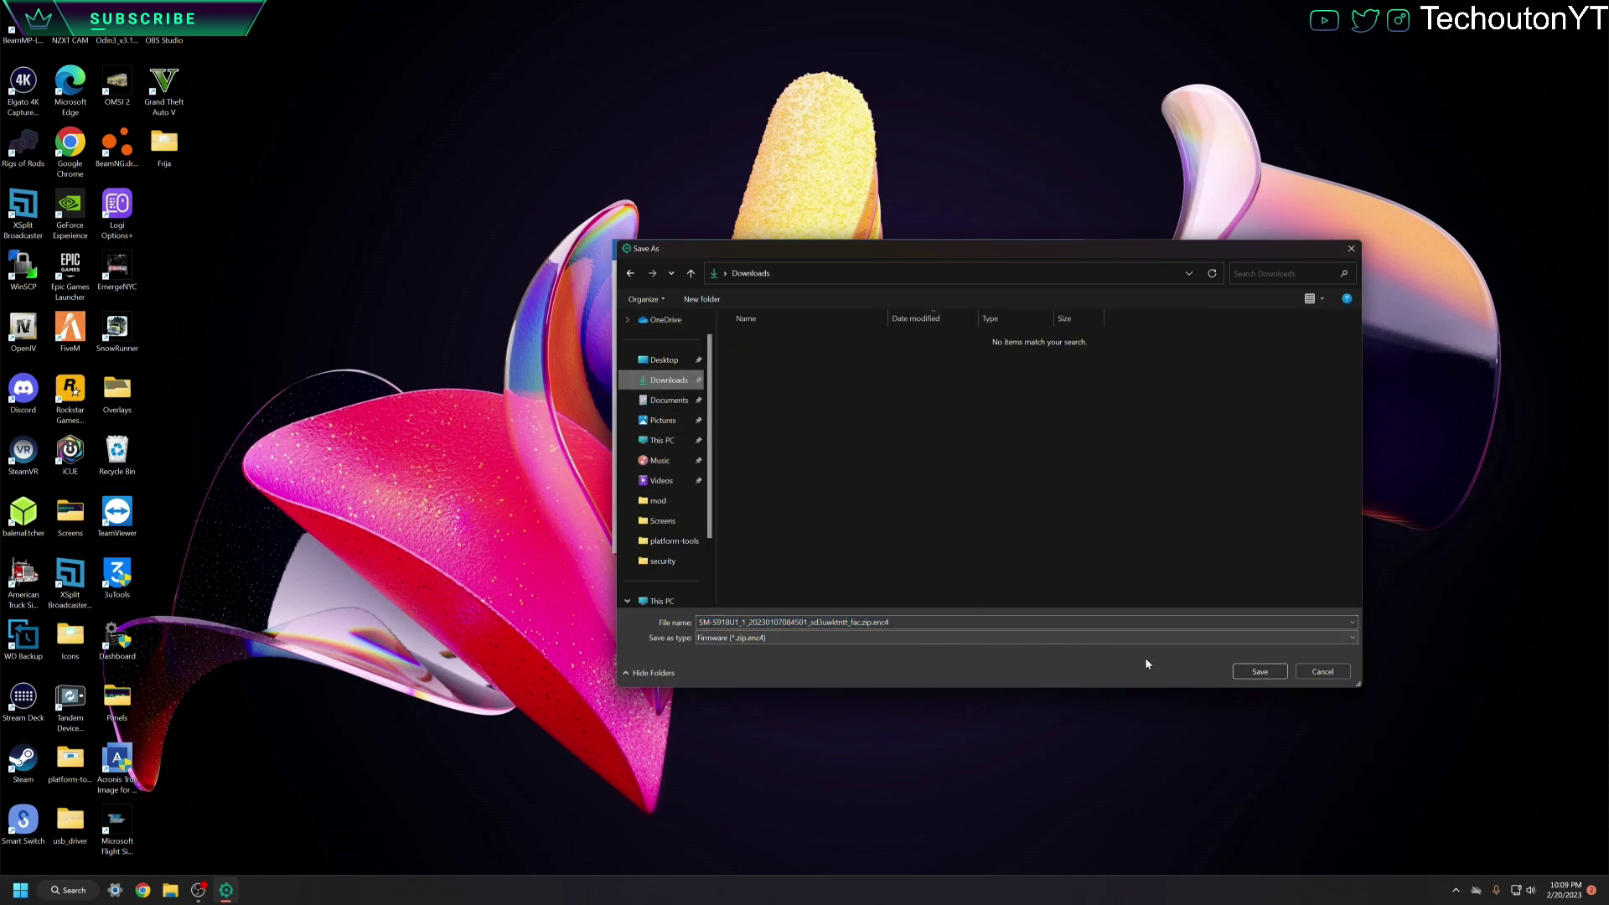
pyautogui.click(1247, 671)
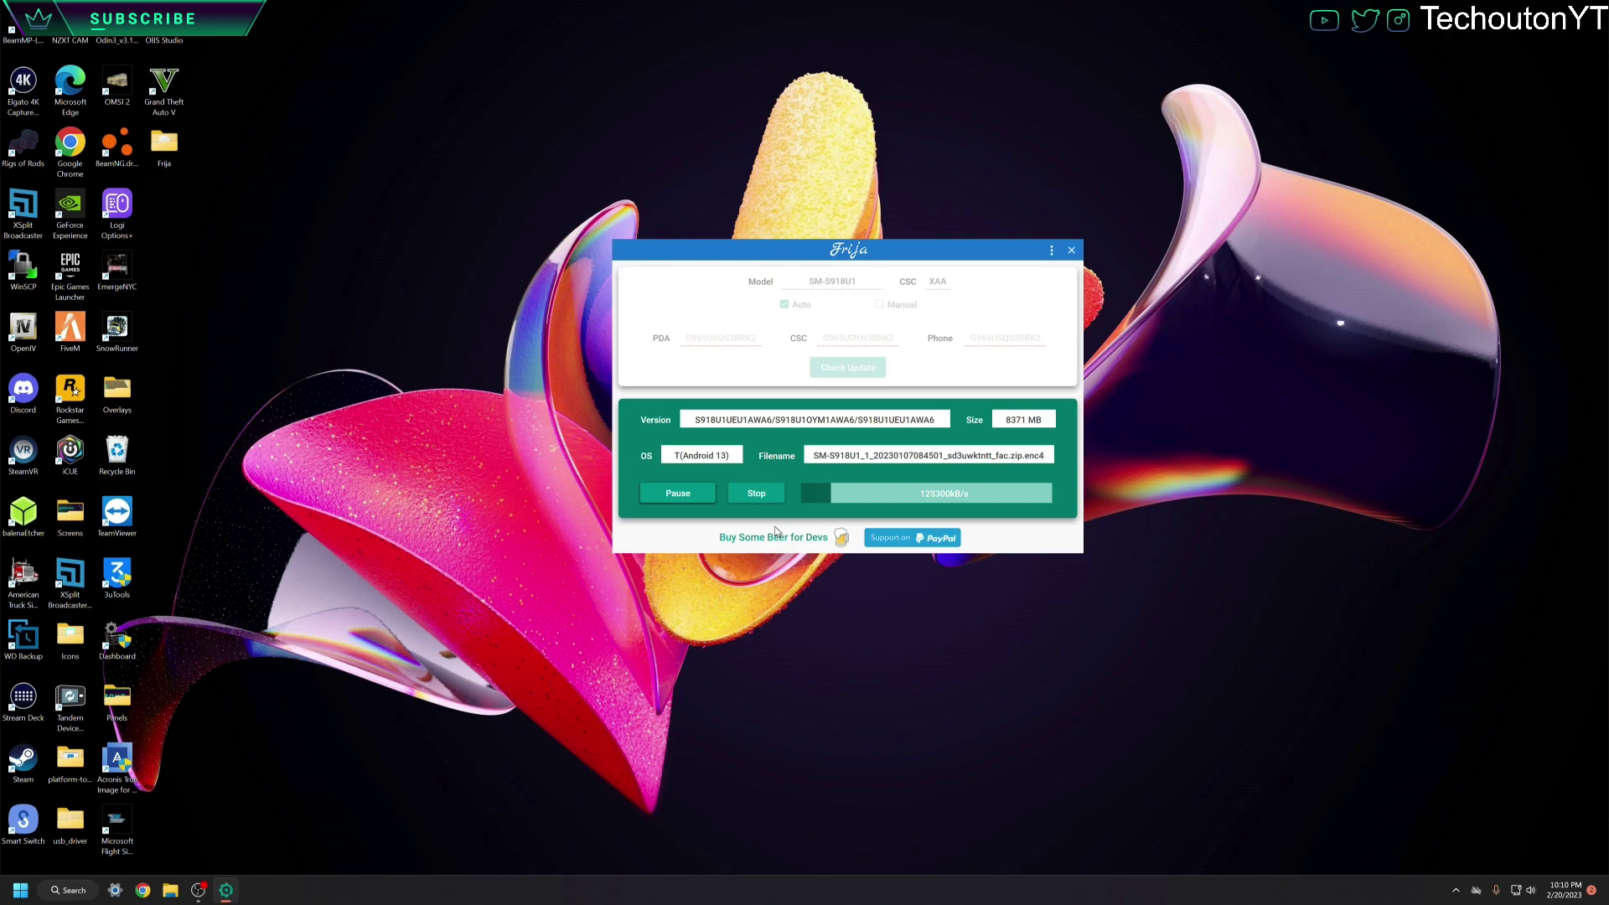
# Move Frija to the top-right corner and open the Odin3_v3.14.4 desktop folder
pyautogui.moveTo(888, 254); pyautogui.dragTo(1389, 22)
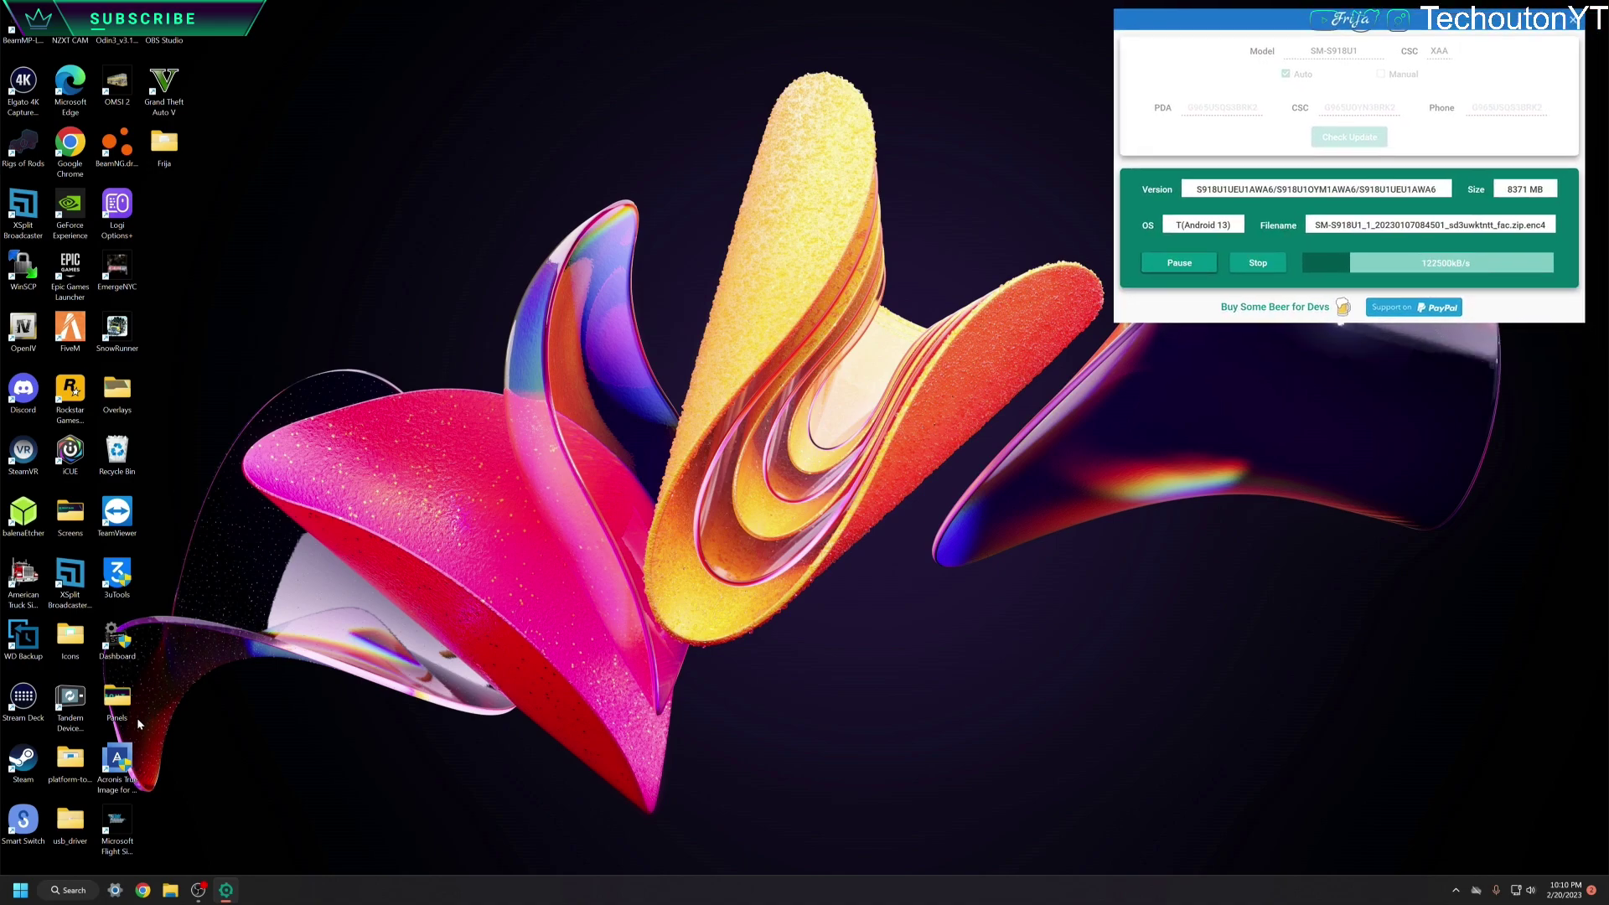
pyautogui.click(126, 40)
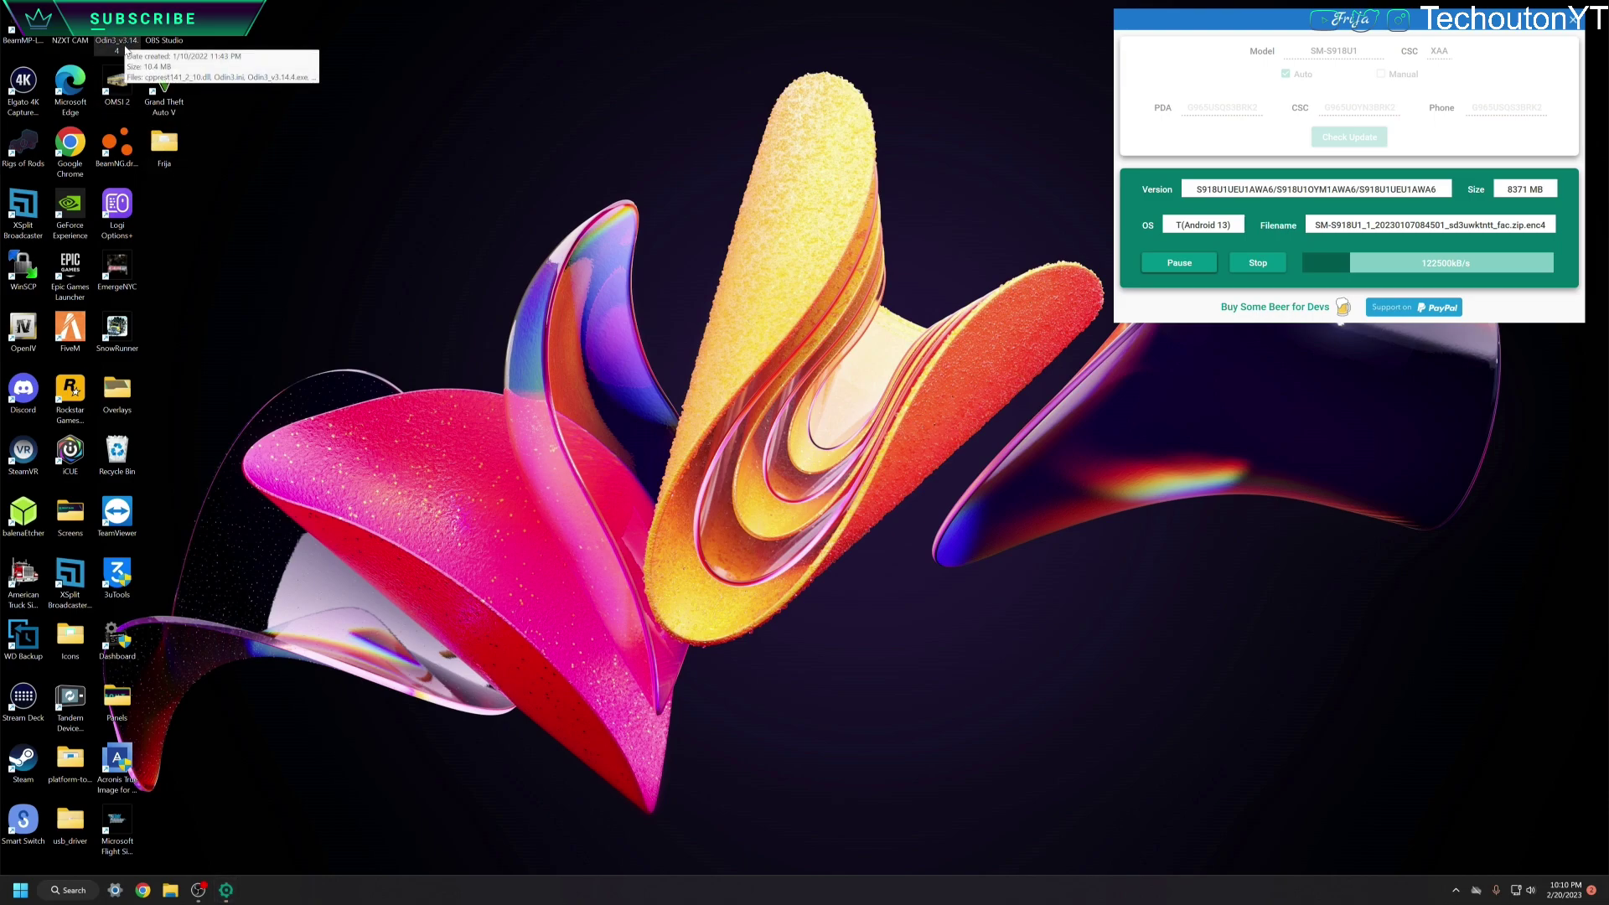
pyautogui.doubleClick(124, 43)
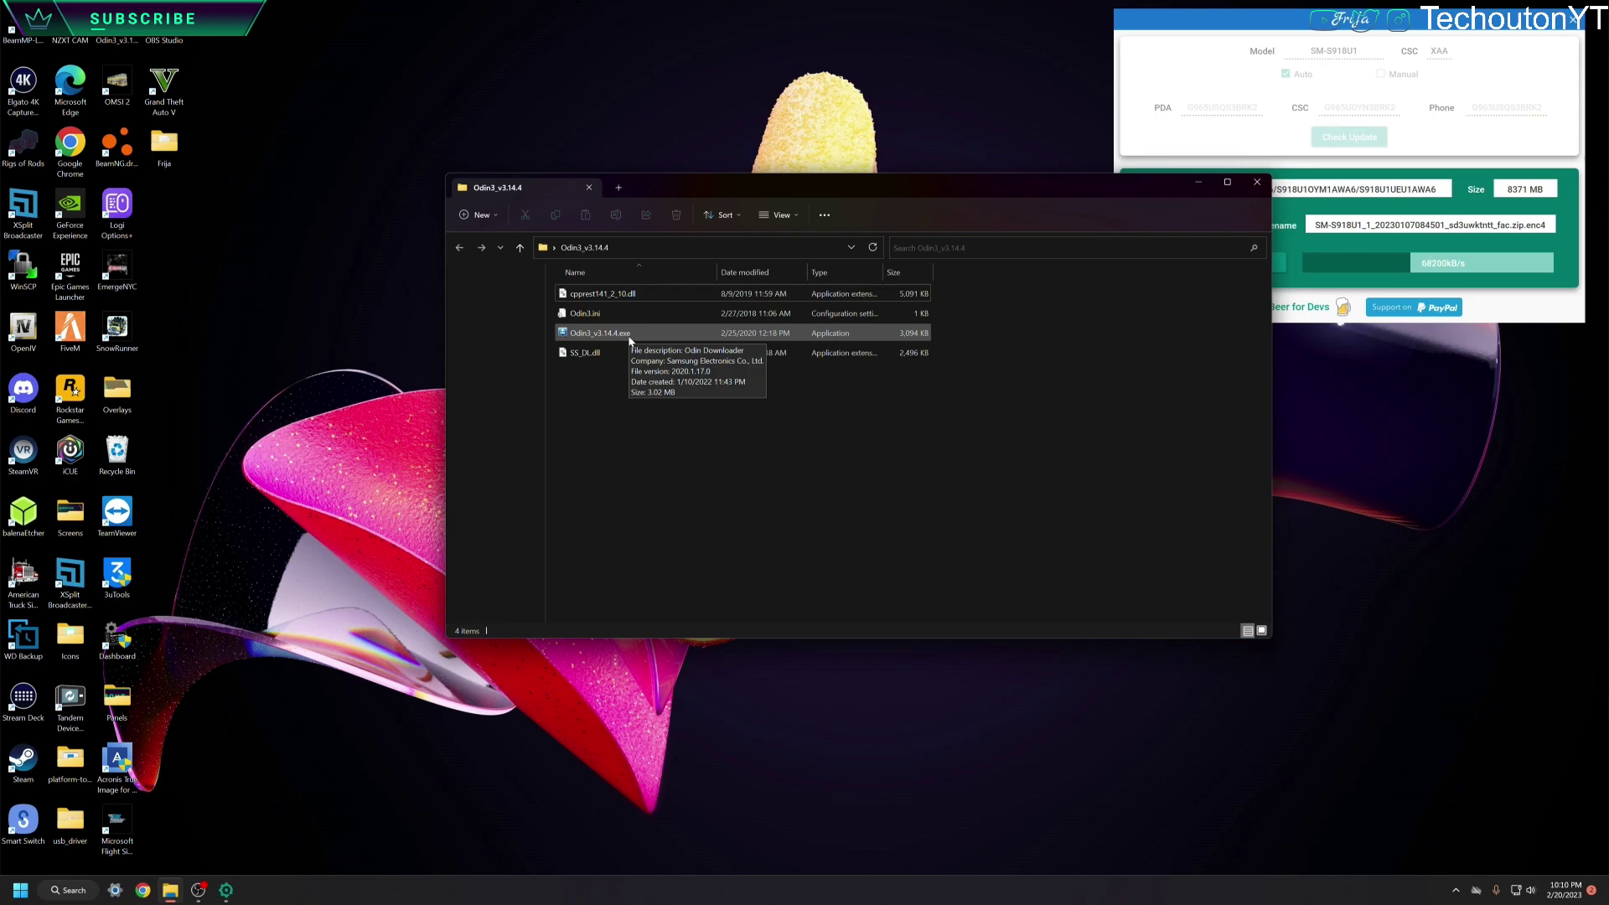
# Launch Odin3_v3.14.4.exe and accept the Google-account warning with OK
pyautogui.click(630, 339)
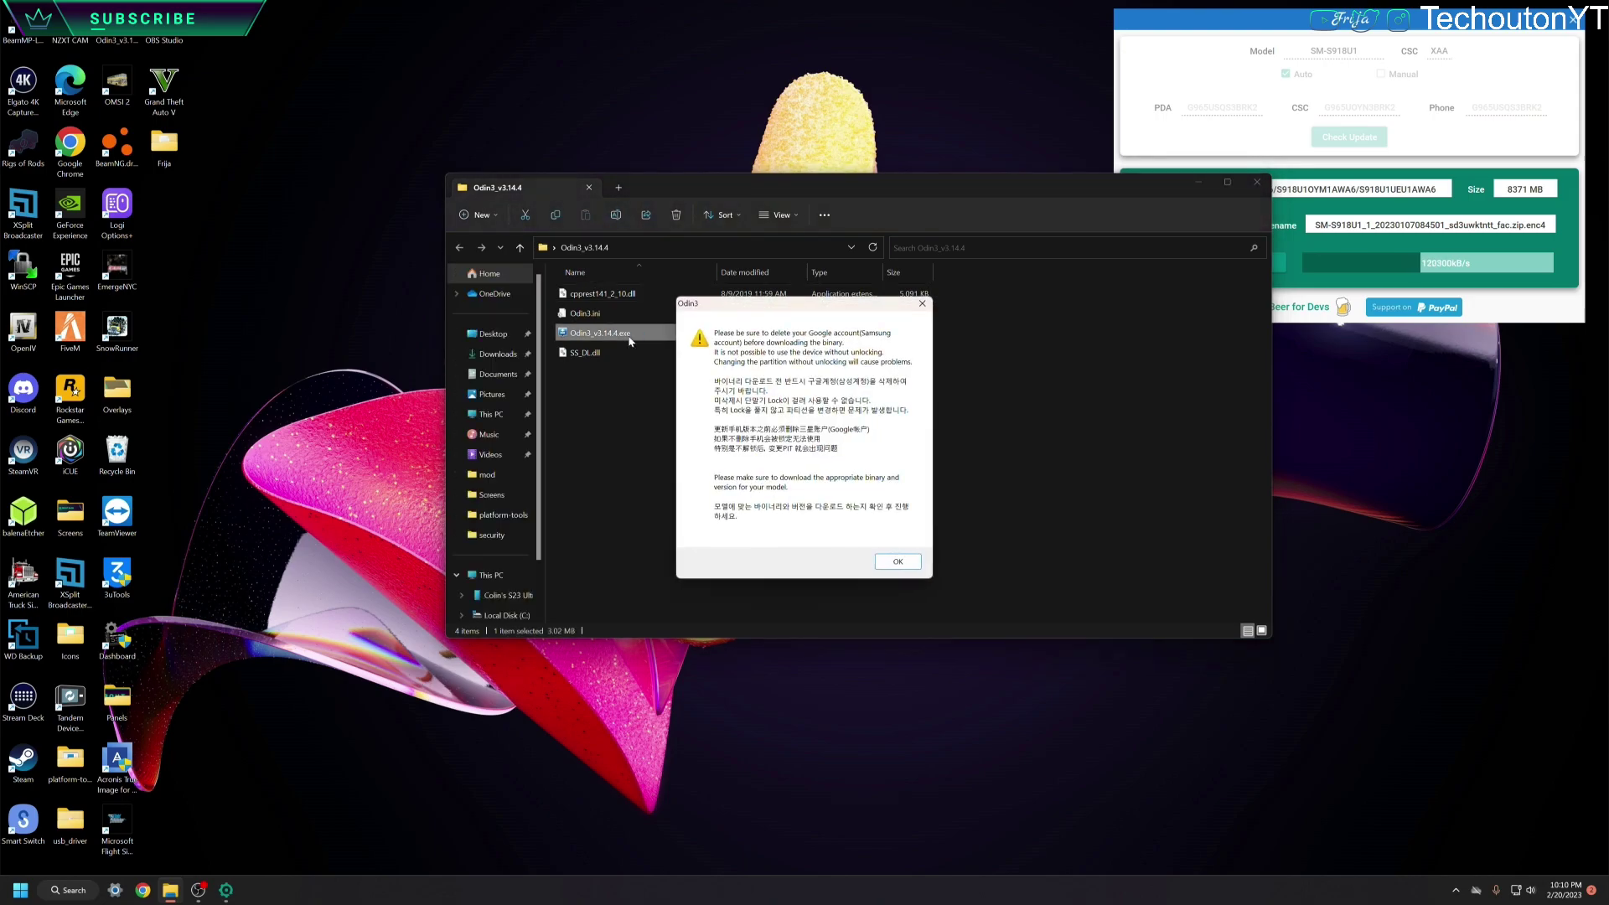
pyautogui.click(904, 561)
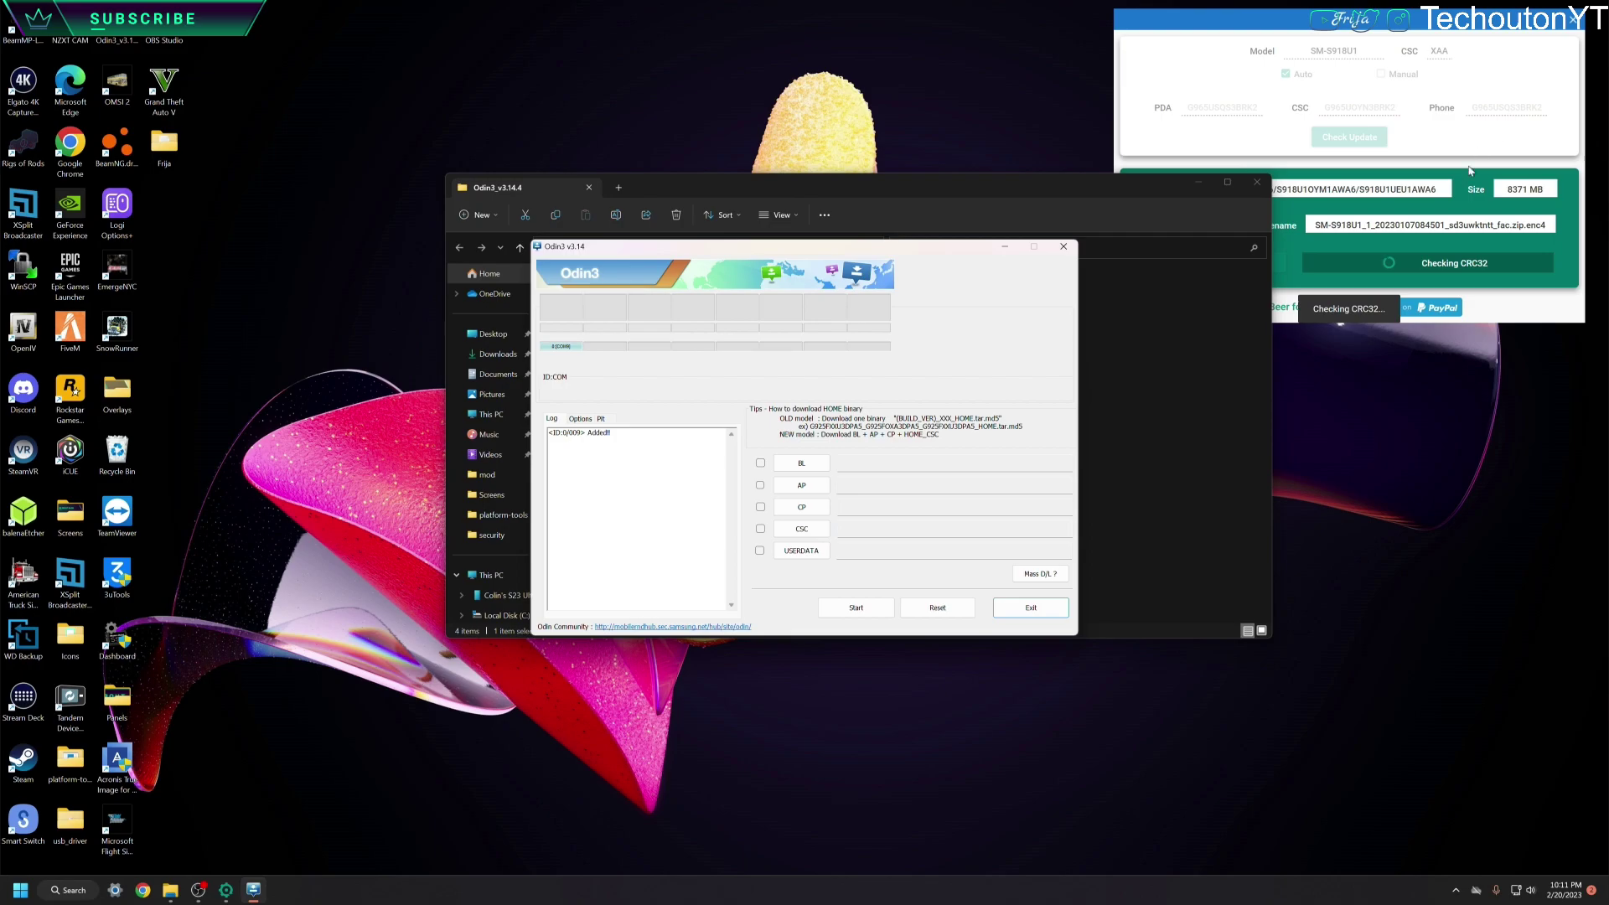
# Drag the Frija window over Odin3 while the firmware's CRC32 is verified
pyautogui.moveTo(1344, 21); pyautogui.dragTo(836, 267)
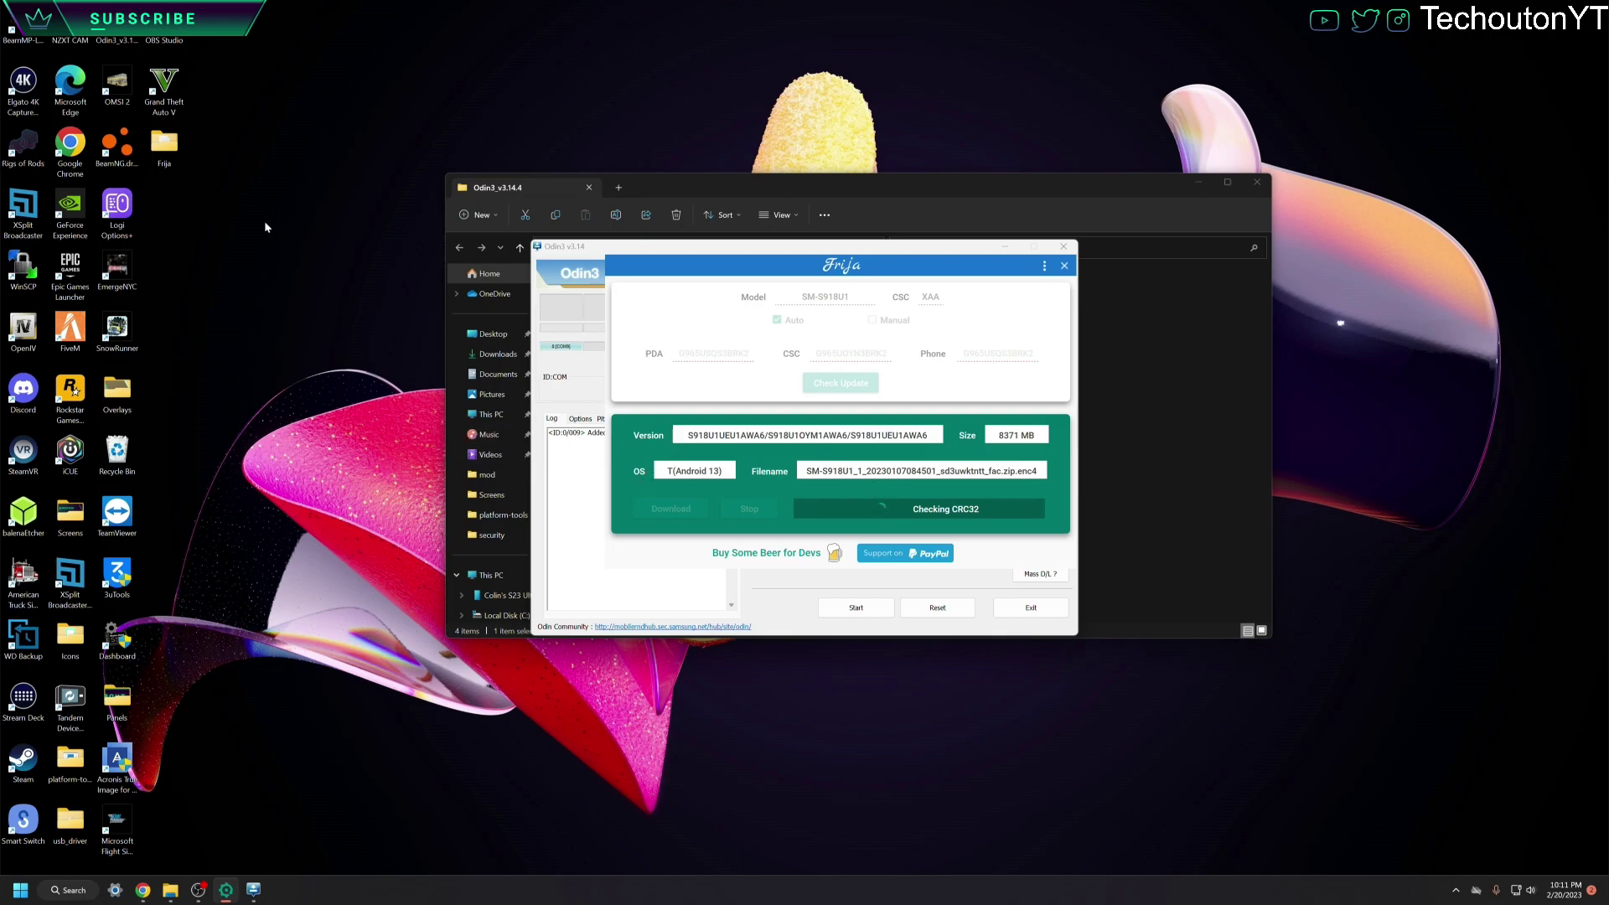
# Check that the ENC4 firmware file is in Downloads, then close File Explorer
pyautogui.click(171, 890)
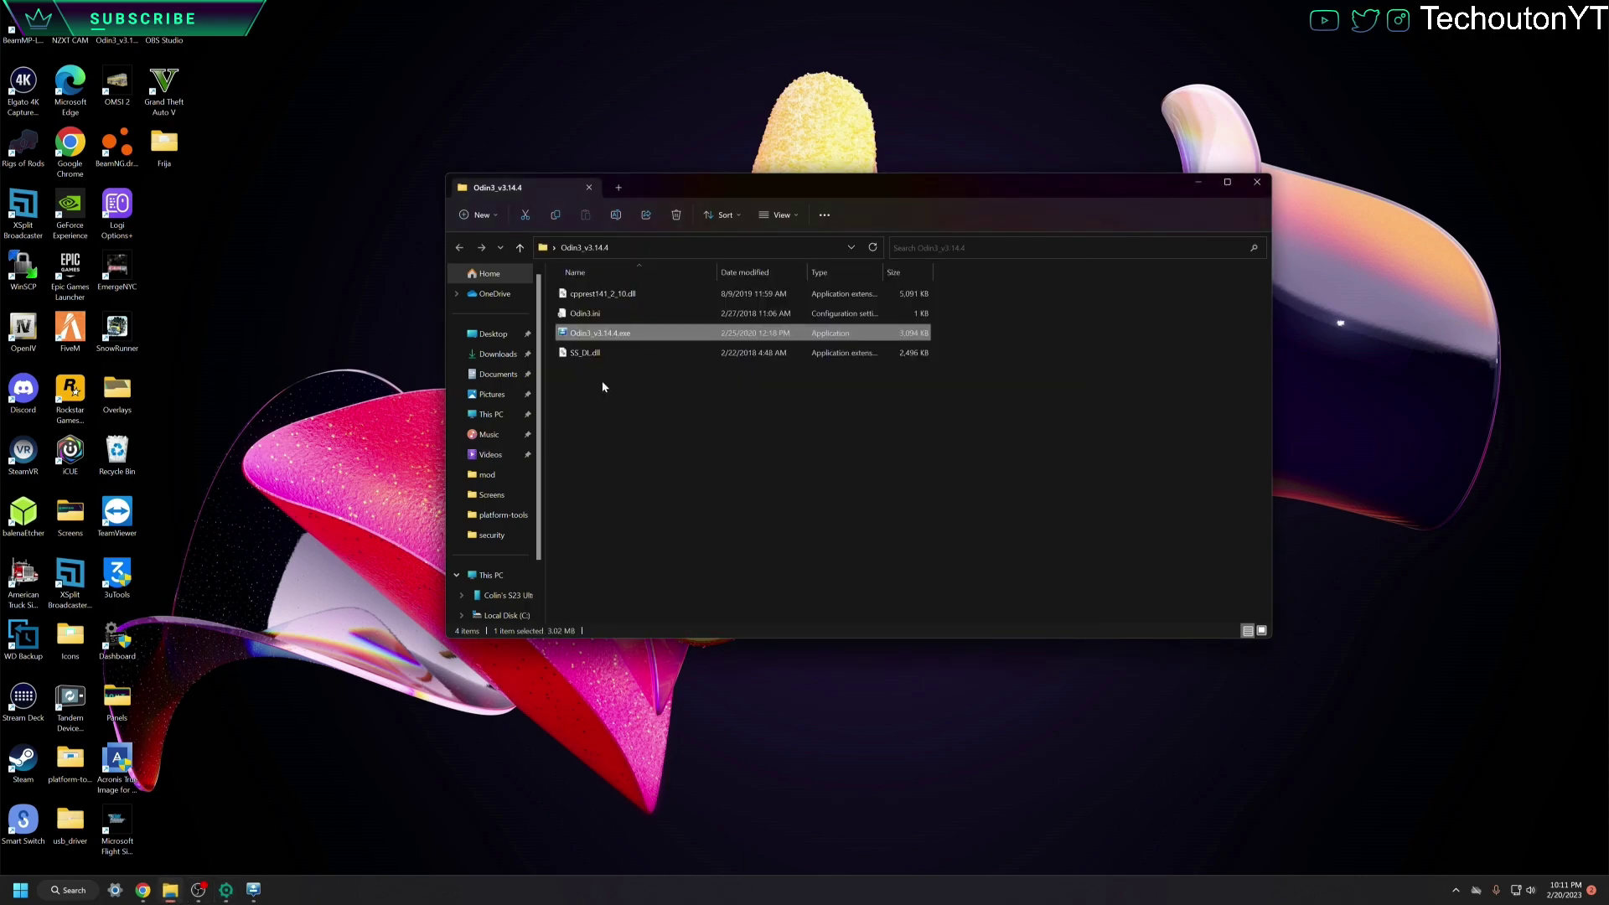
pyautogui.click(500, 353)
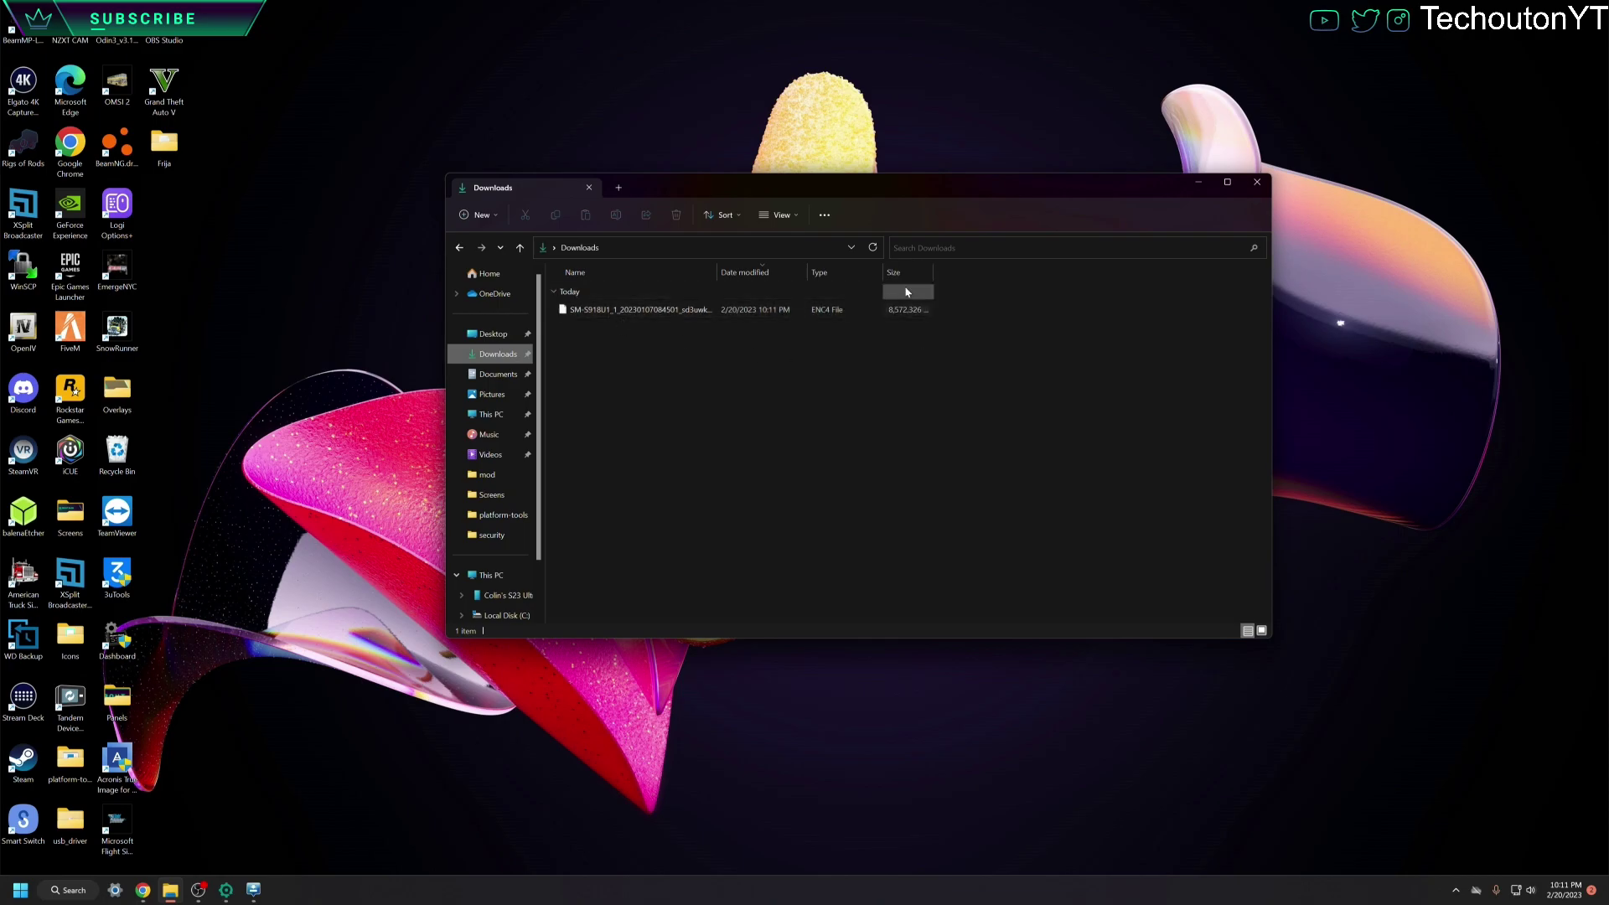
pyautogui.click(1257, 181)
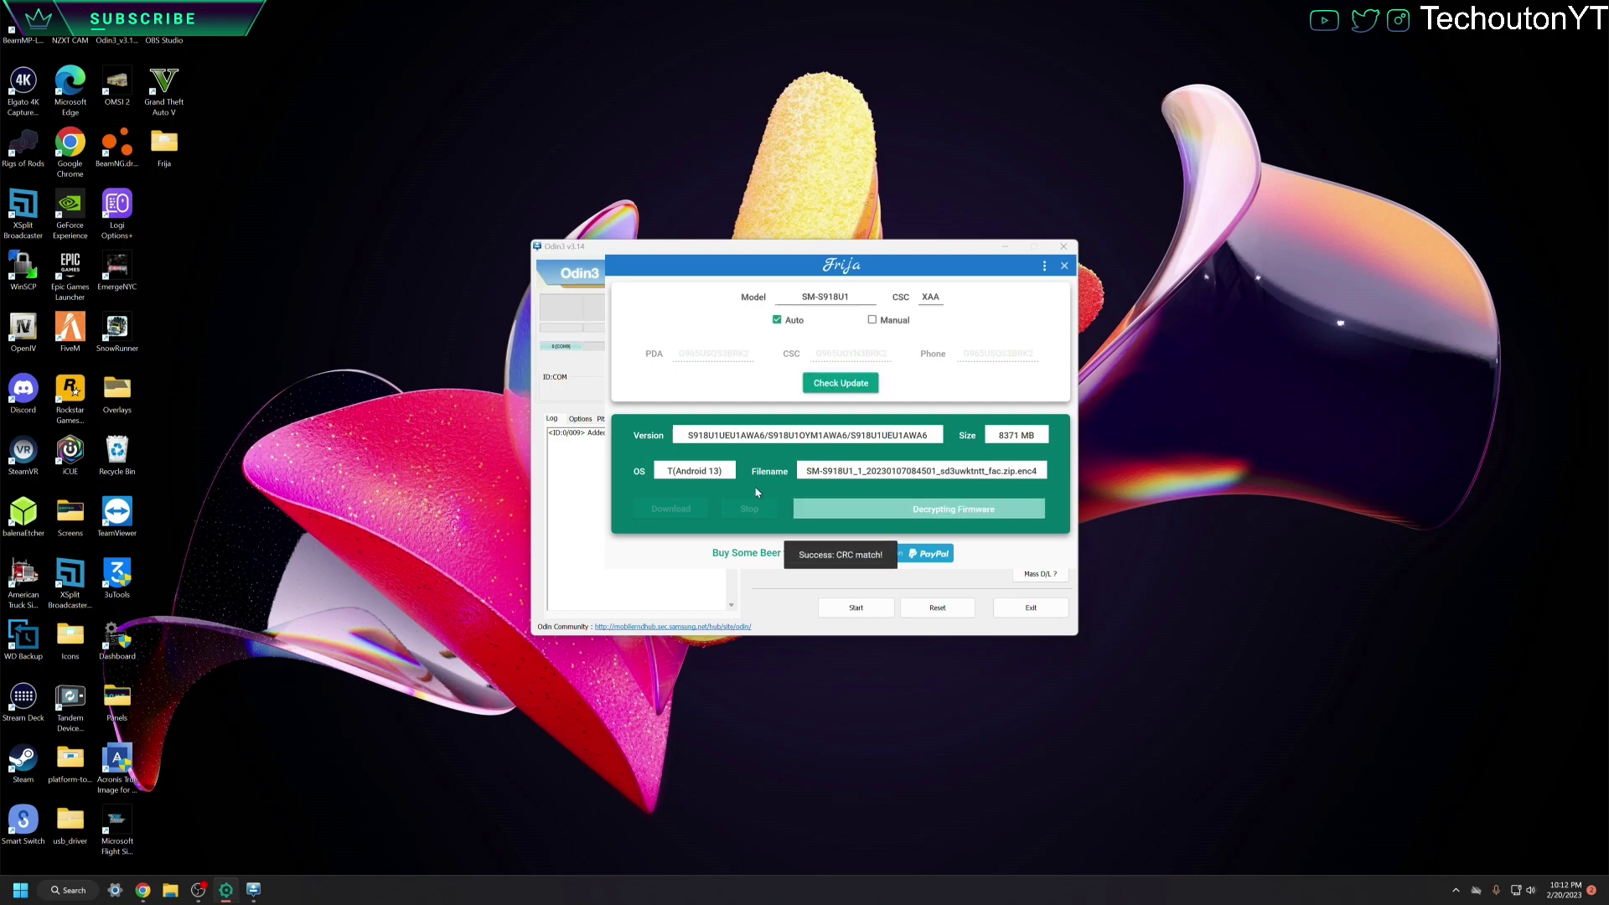
# Close Frija and open the Downloads folder in a new File Explorer window
pyautogui.click(1065, 265)
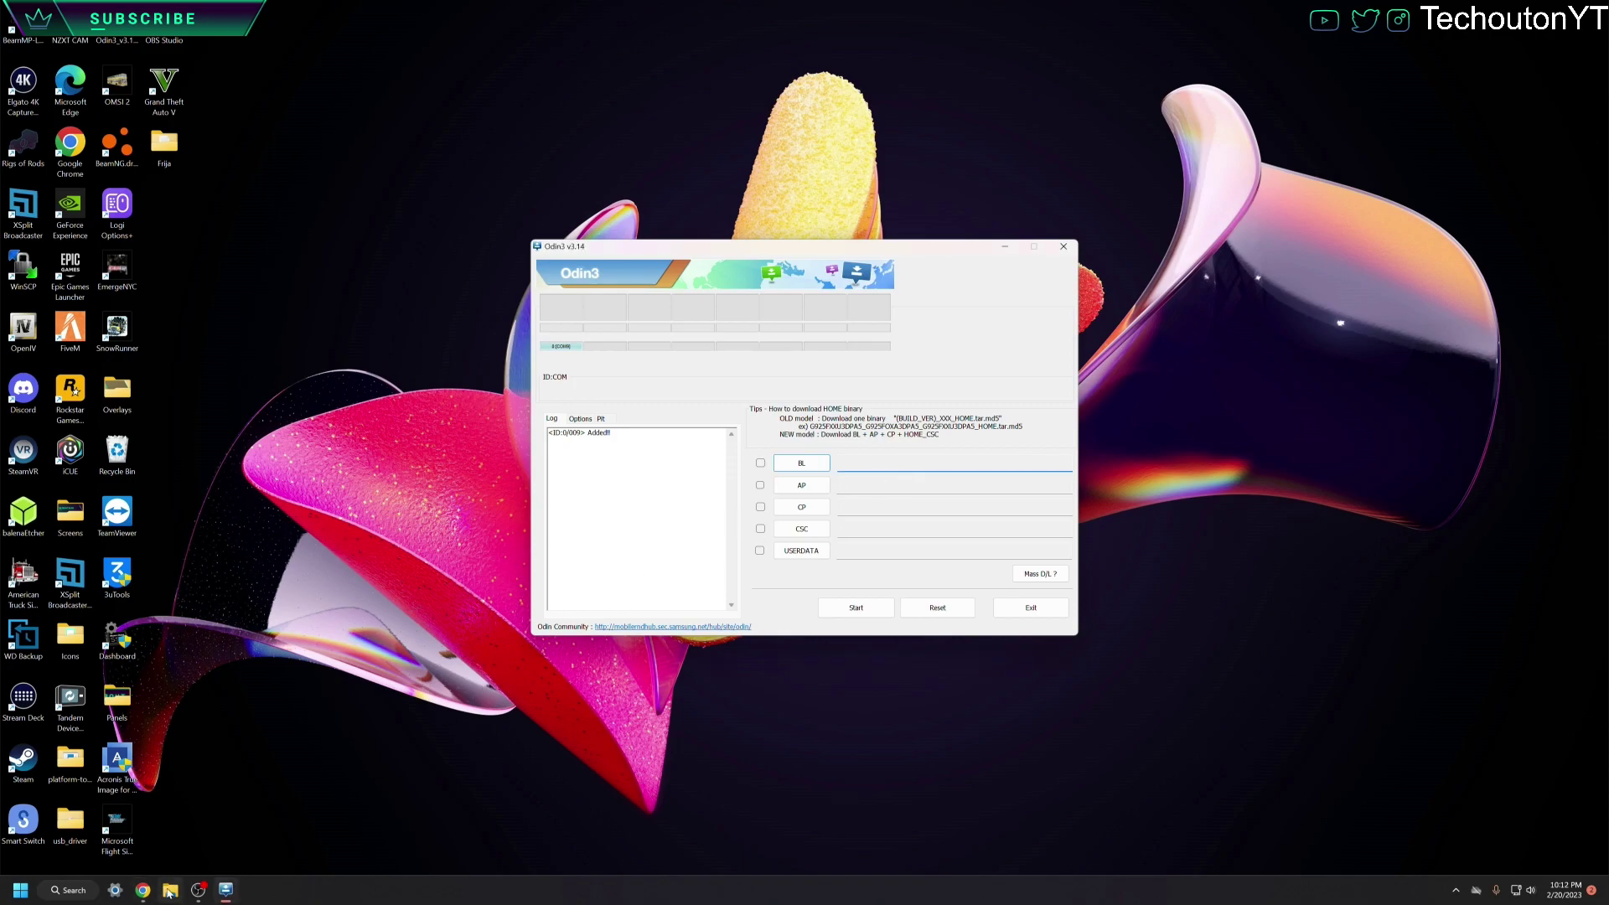
pyautogui.press('super+e')
pyautogui.click(490, 354)
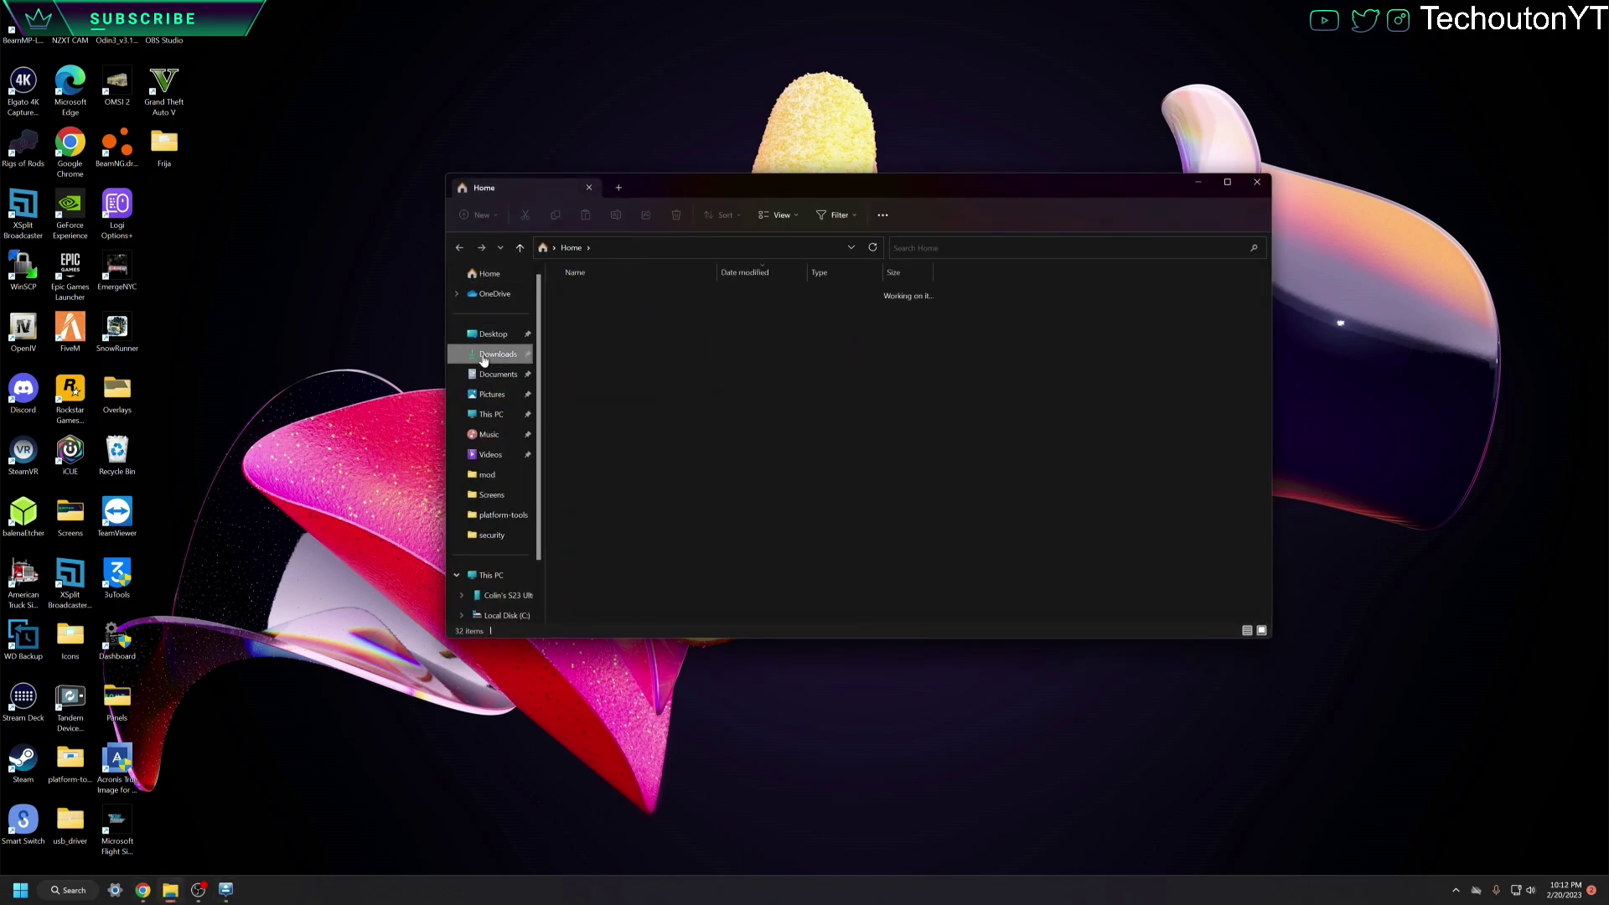
# Try opening and extracting the firmware zip, which fails as an invalid compressed folder
pyautogui.doubleClick(593, 310)
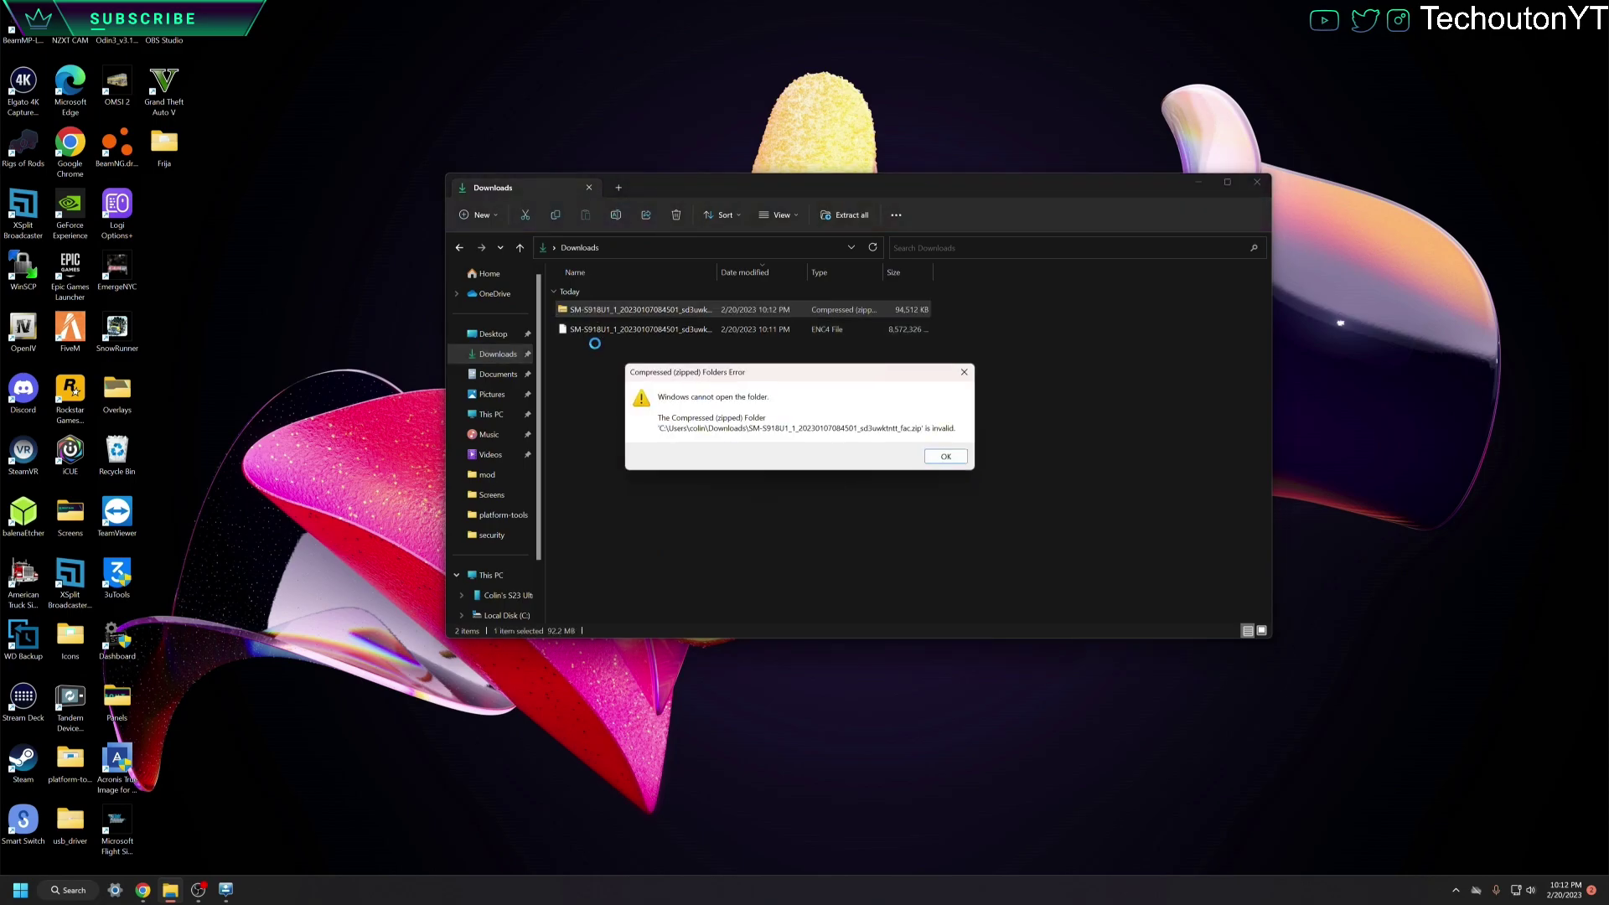
pyautogui.click(944, 458)
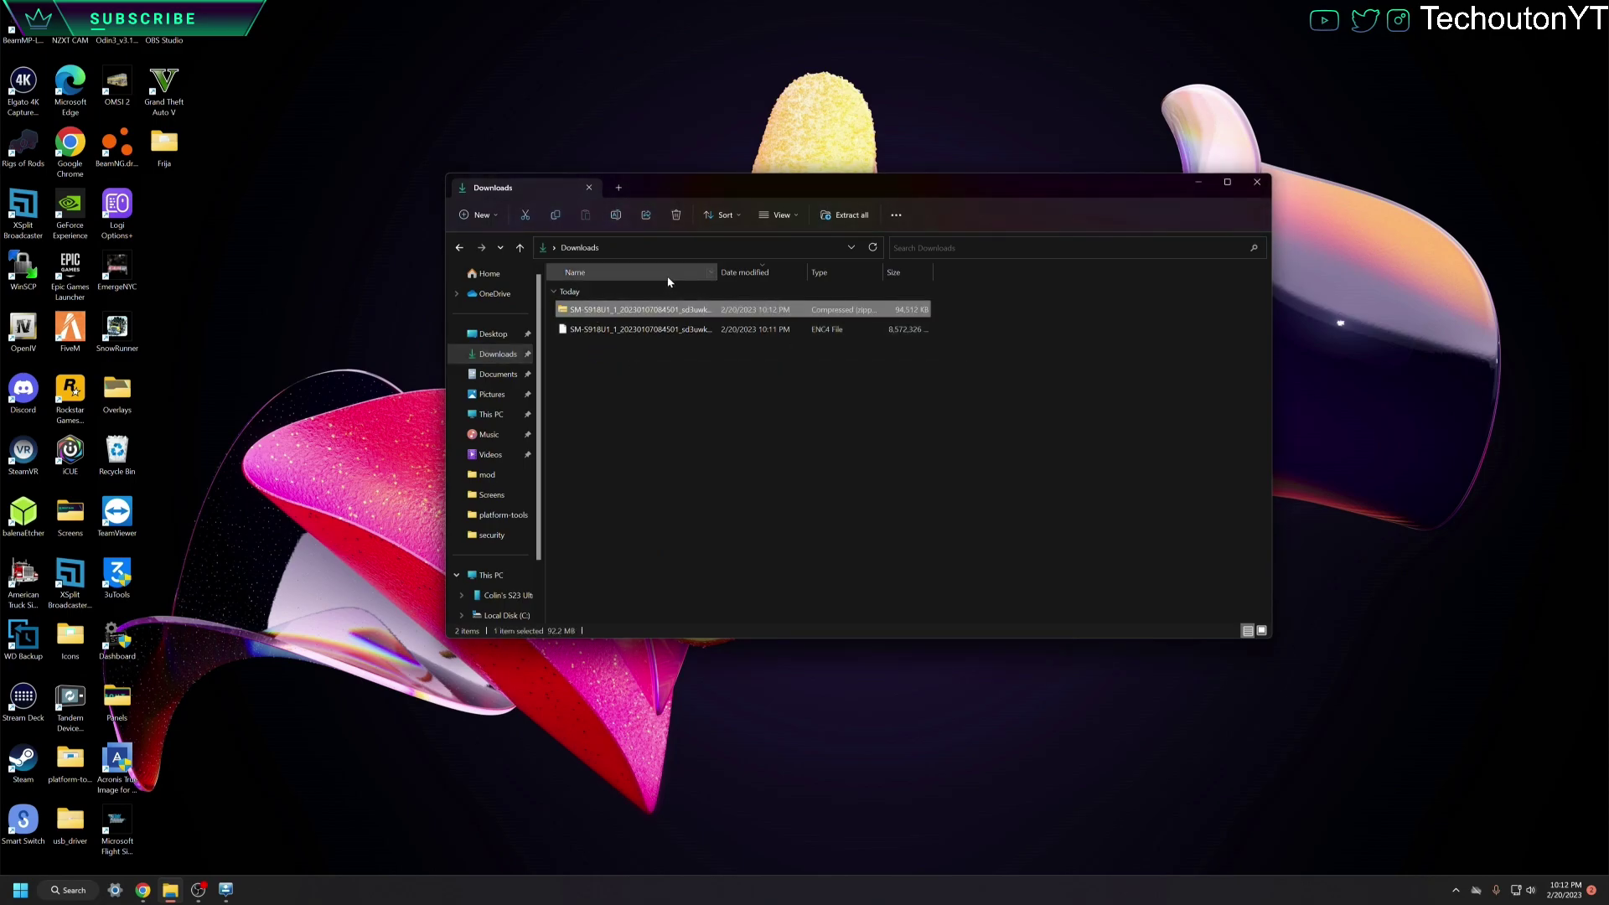
pyautogui.doubleClick(640, 311)
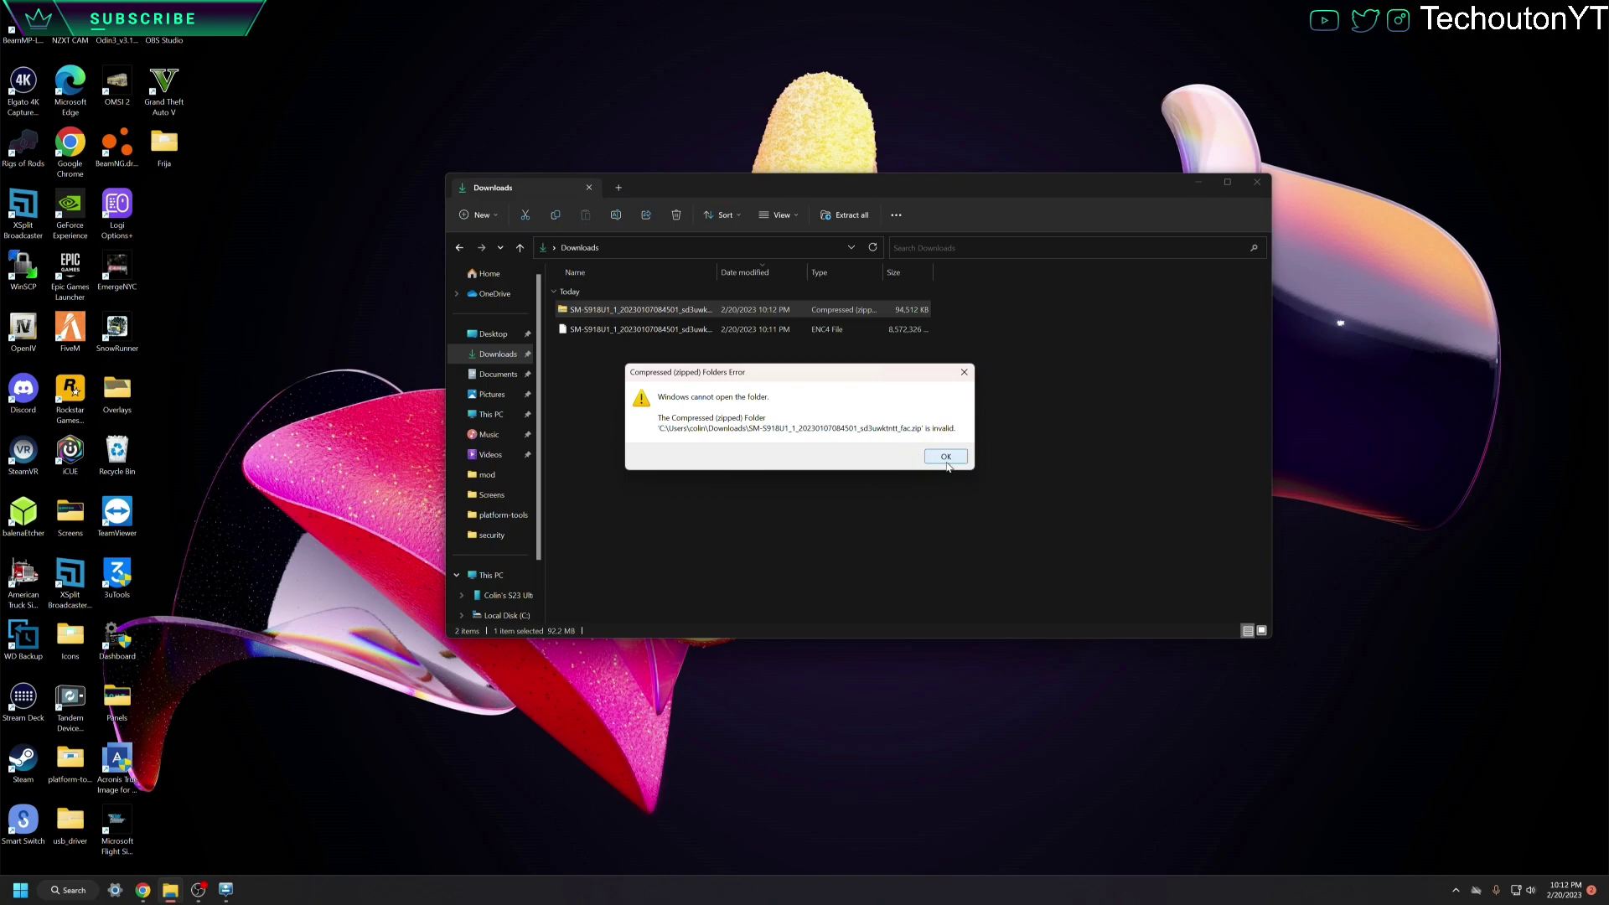
pyautogui.click(943, 458)
pyautogui.rightClick(589, 312)
pyautogui.click(586, 350)
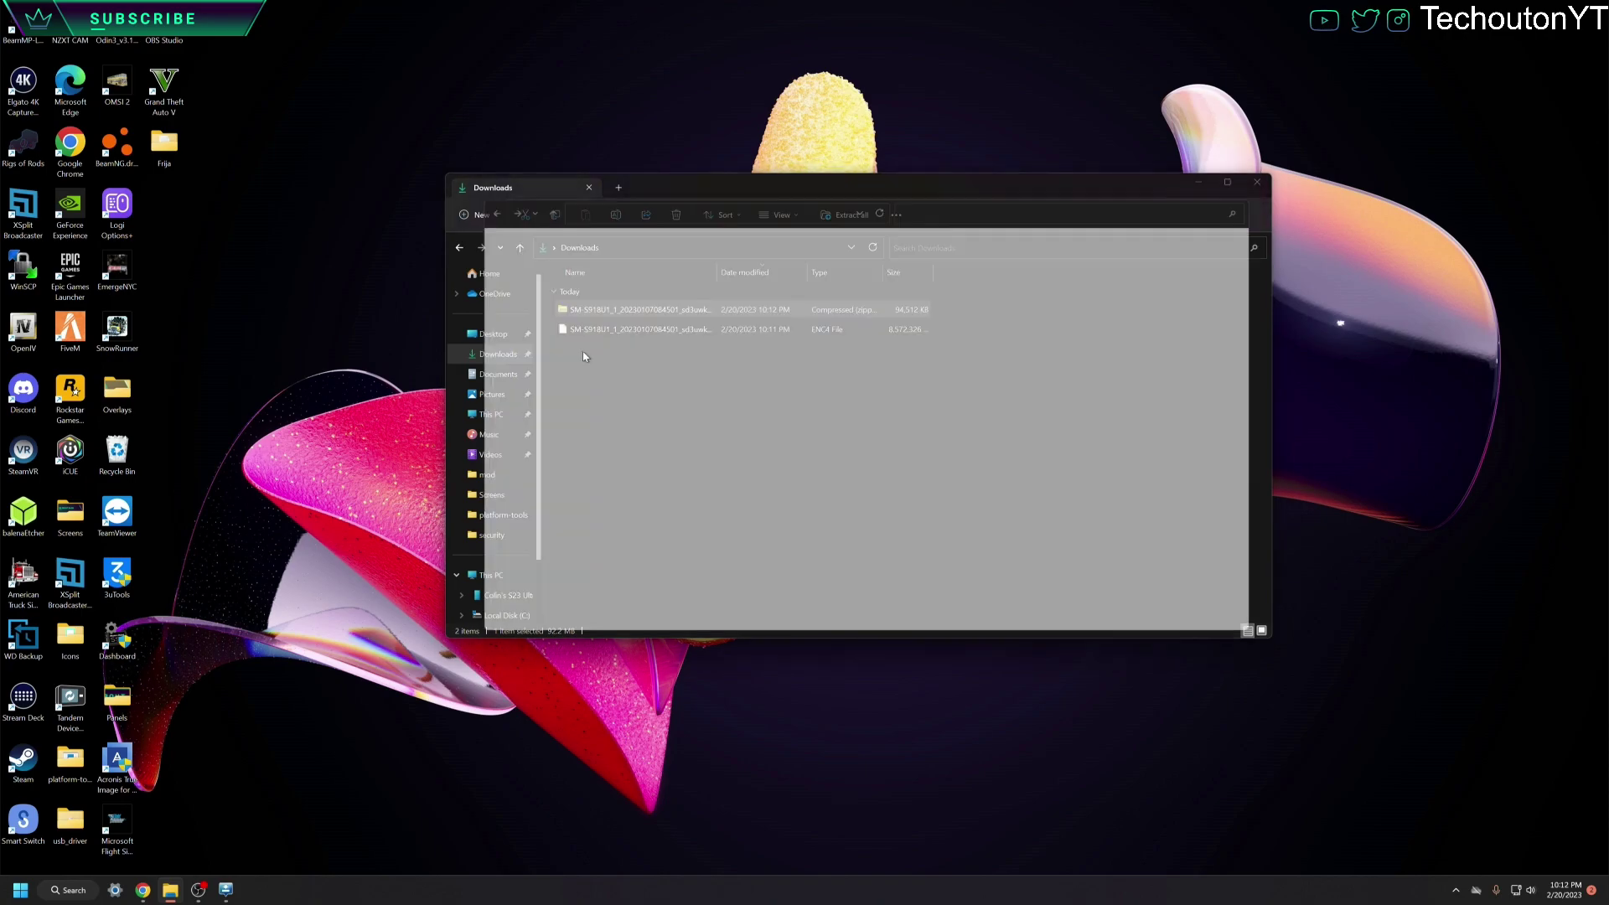
pyautogui.click(946, 456)
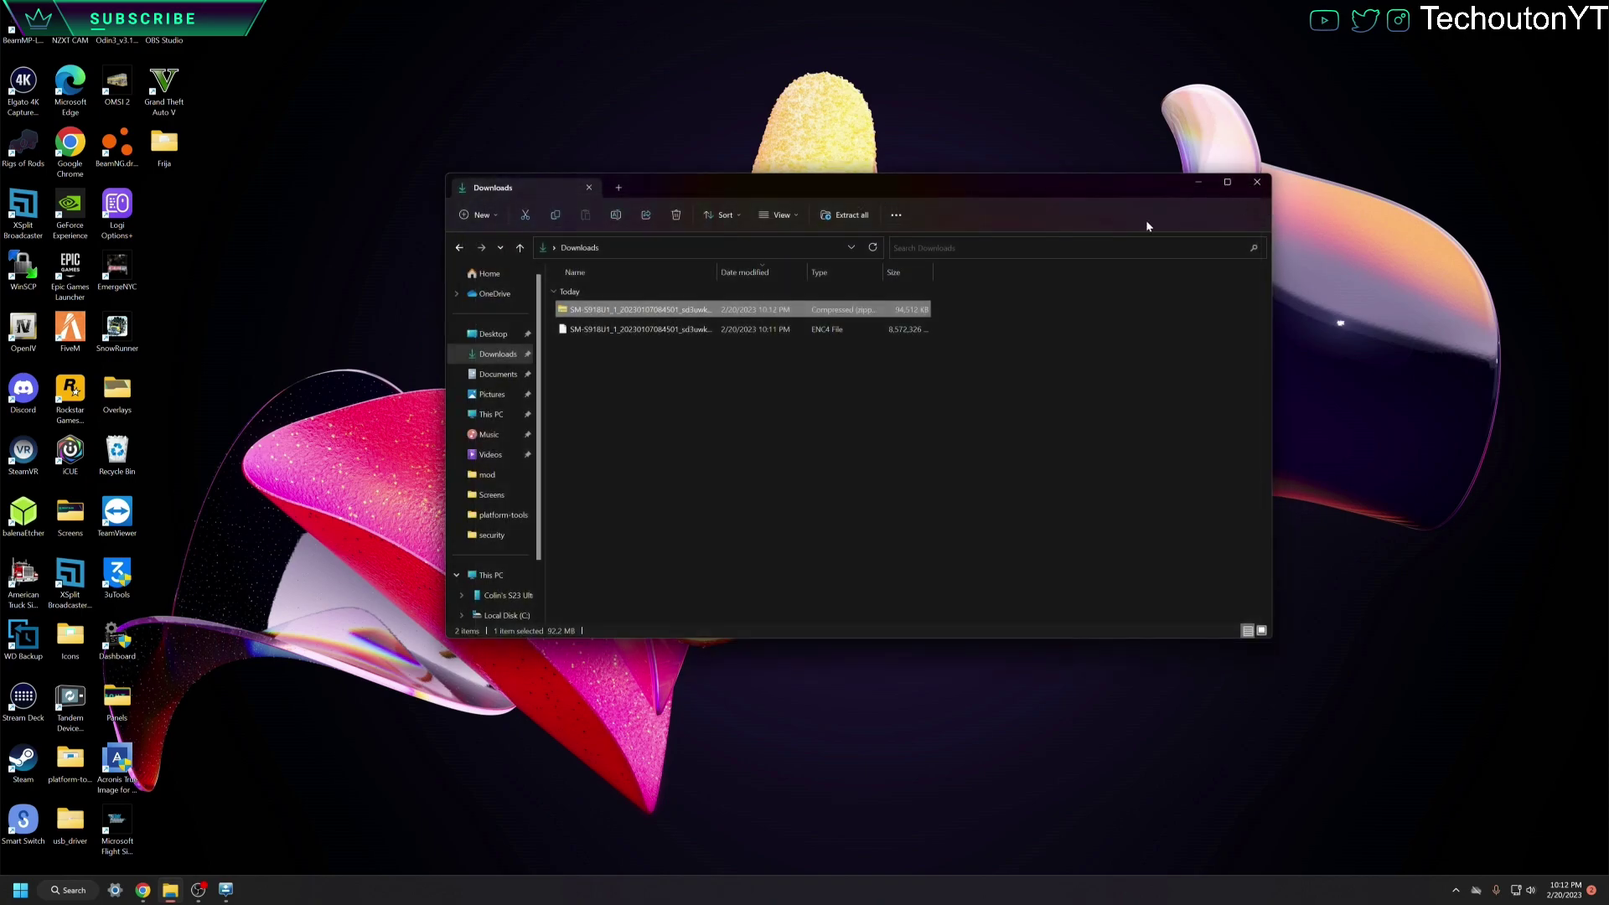
pyautogui.rightClick(848, 314)
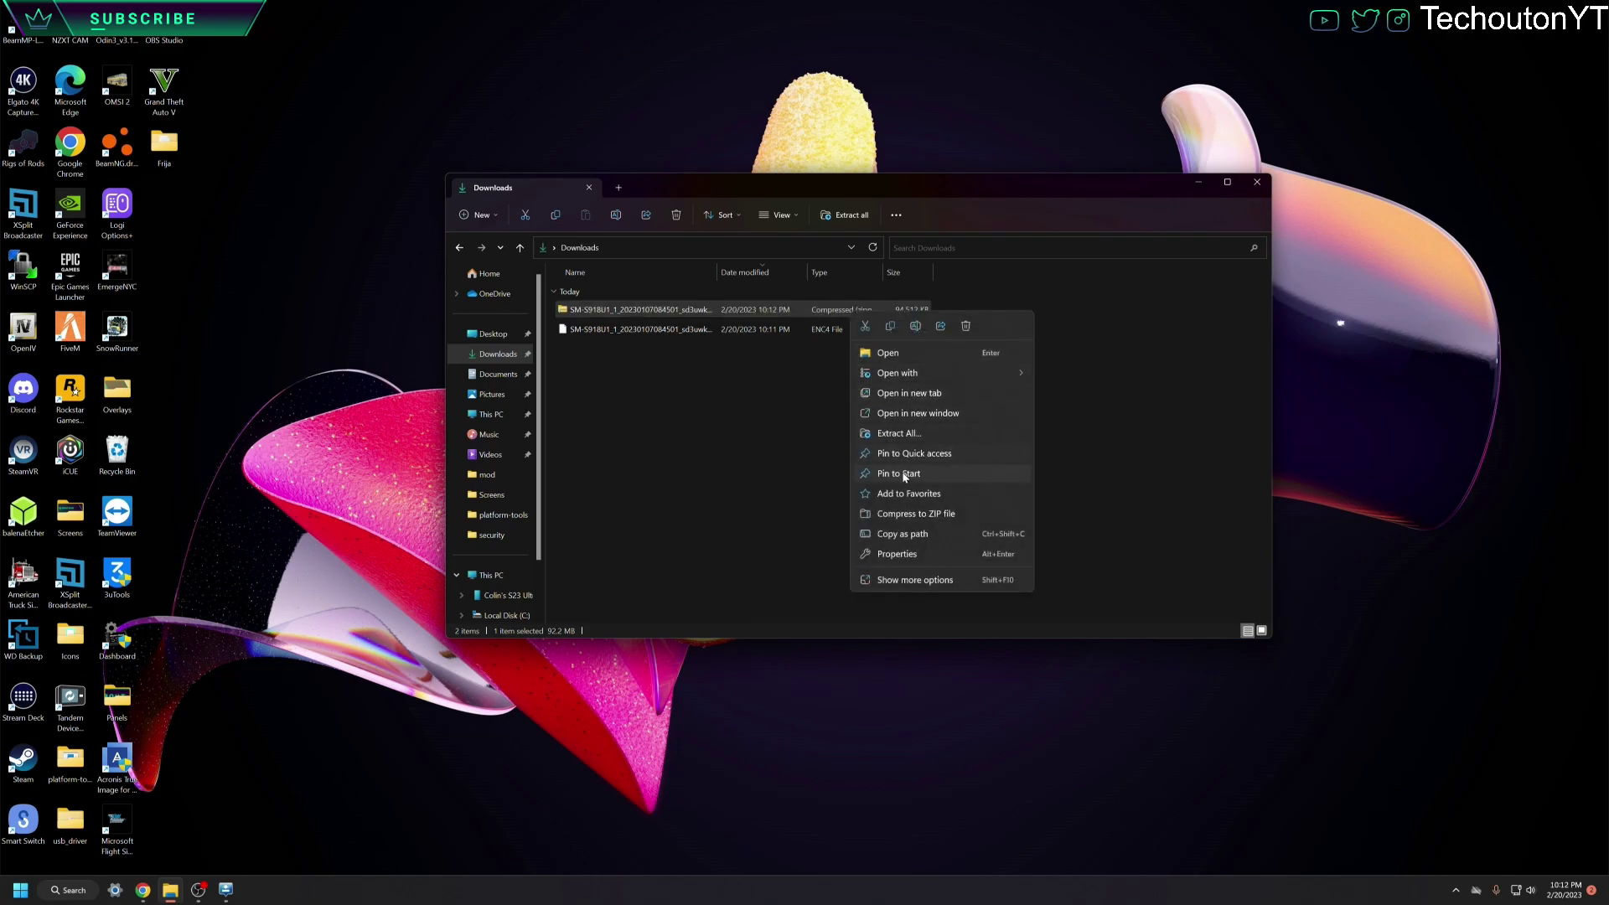
pyautogui.click(897, 434)
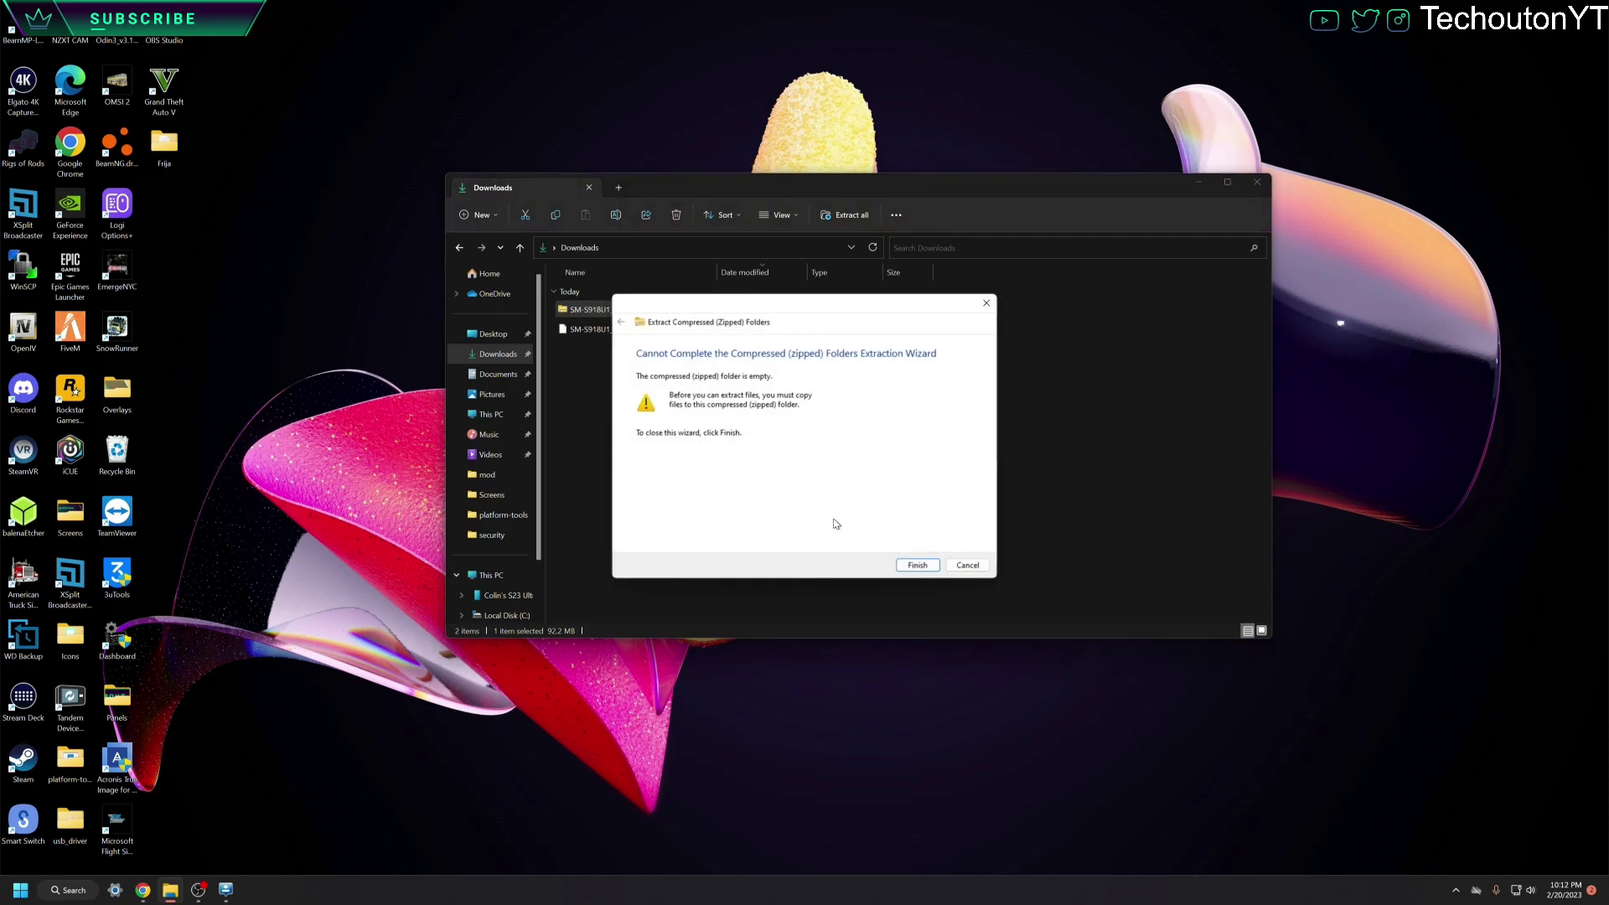
pyautogui.click(917, 565)
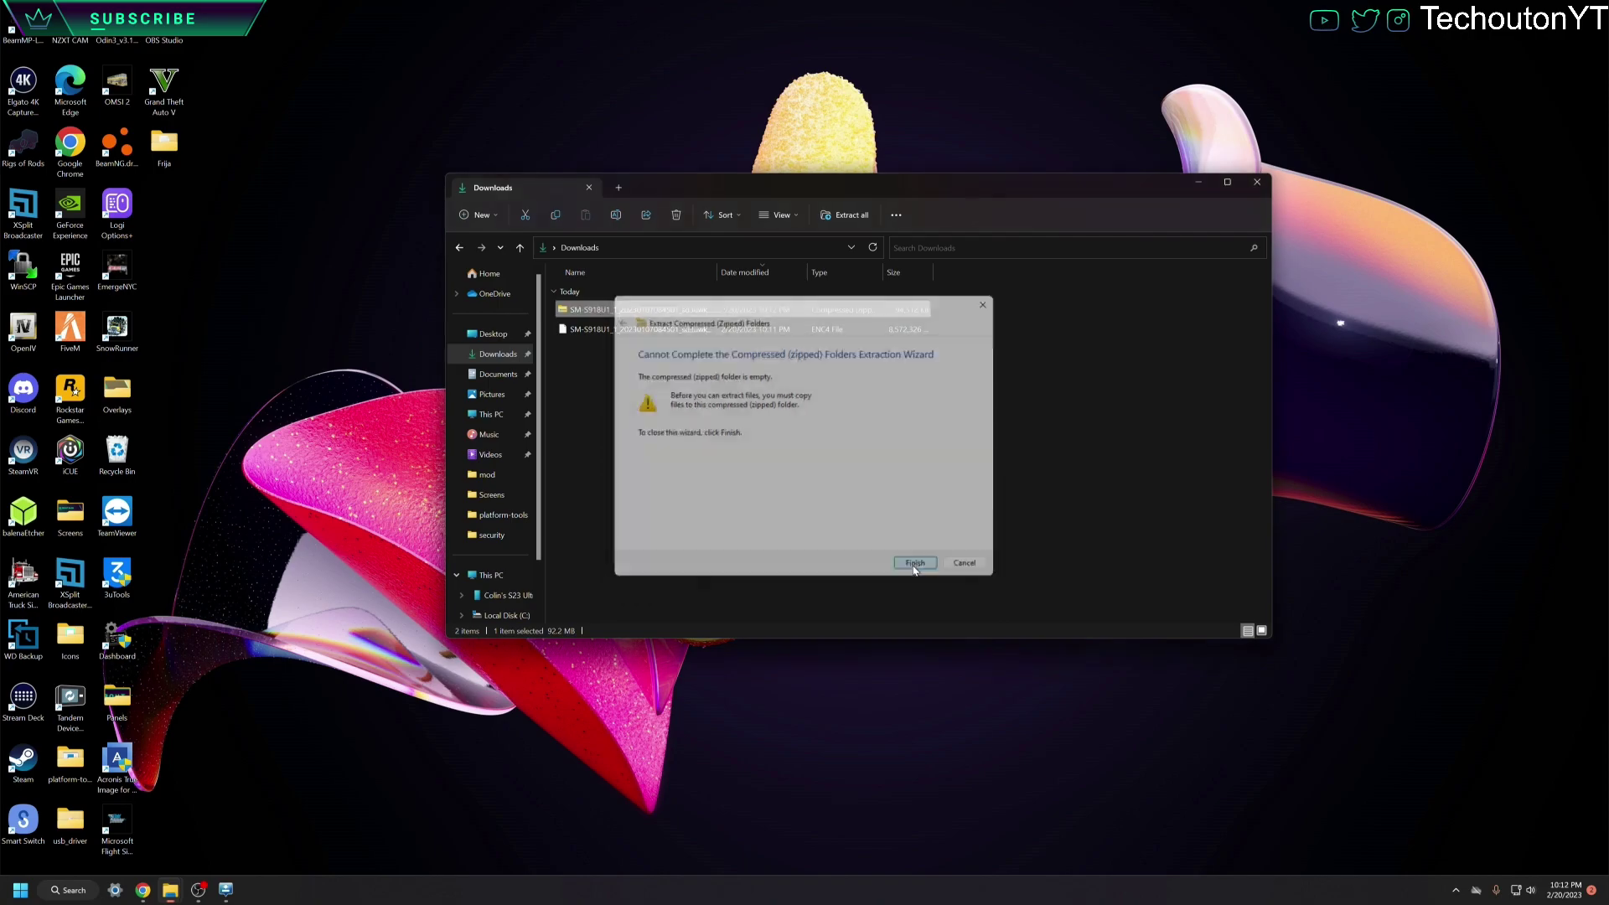
# Delete both downloaded firmware files from Downloads and close the window
pyautogui.moveTo(753, 356); pyautogui.dragTo(731, 312)
pyautogui.rightClick(733, 316)
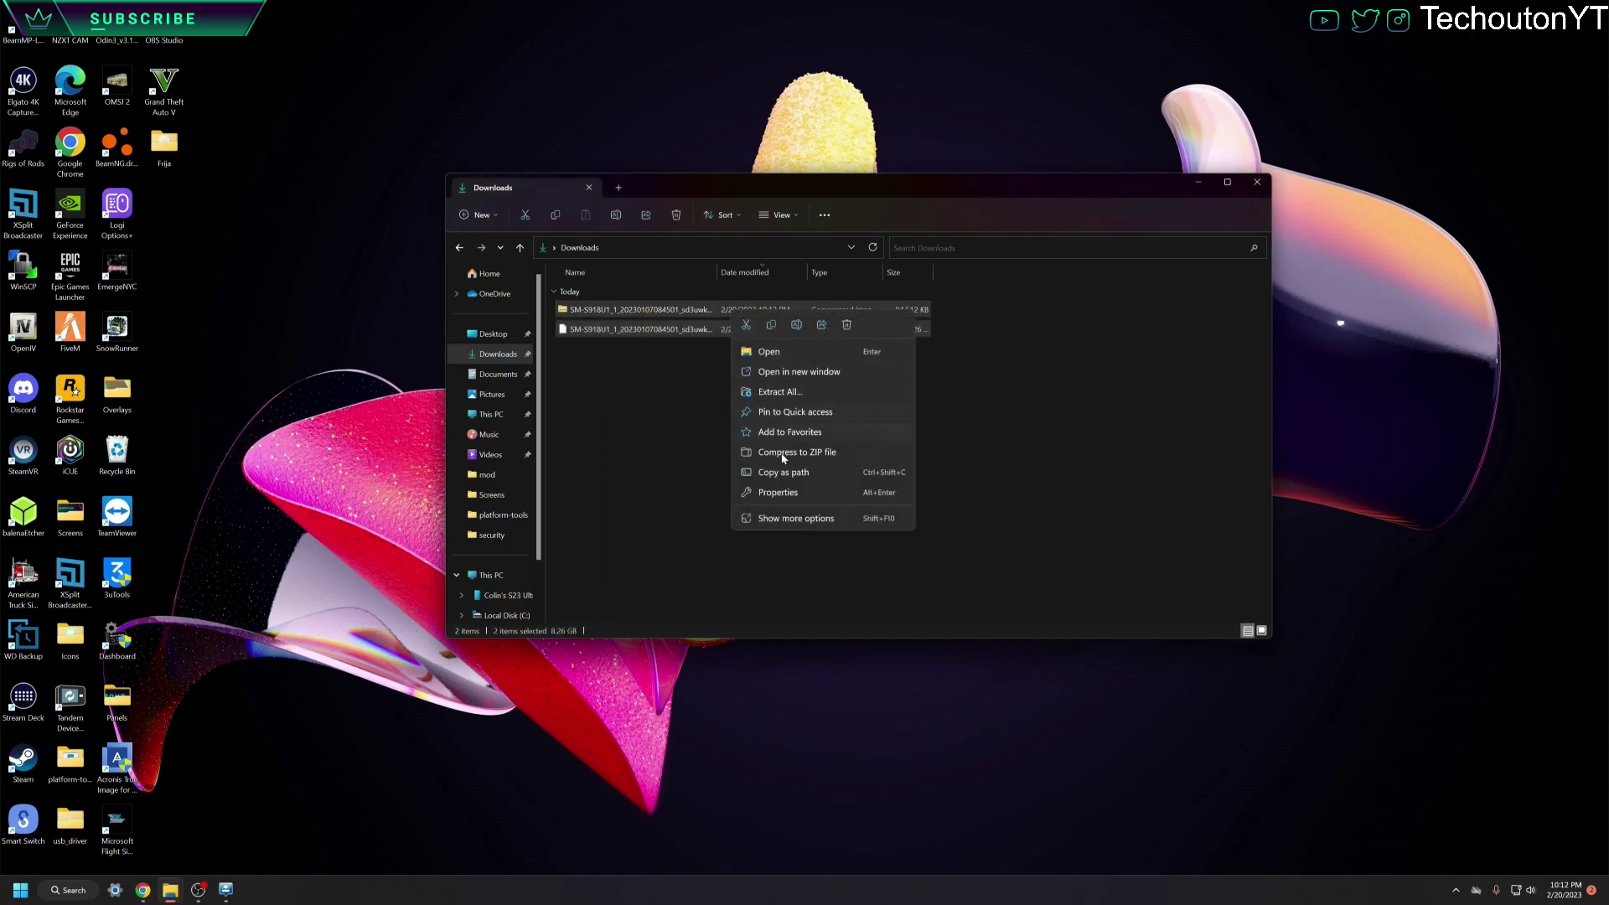
pyautogui.click(851, 326)
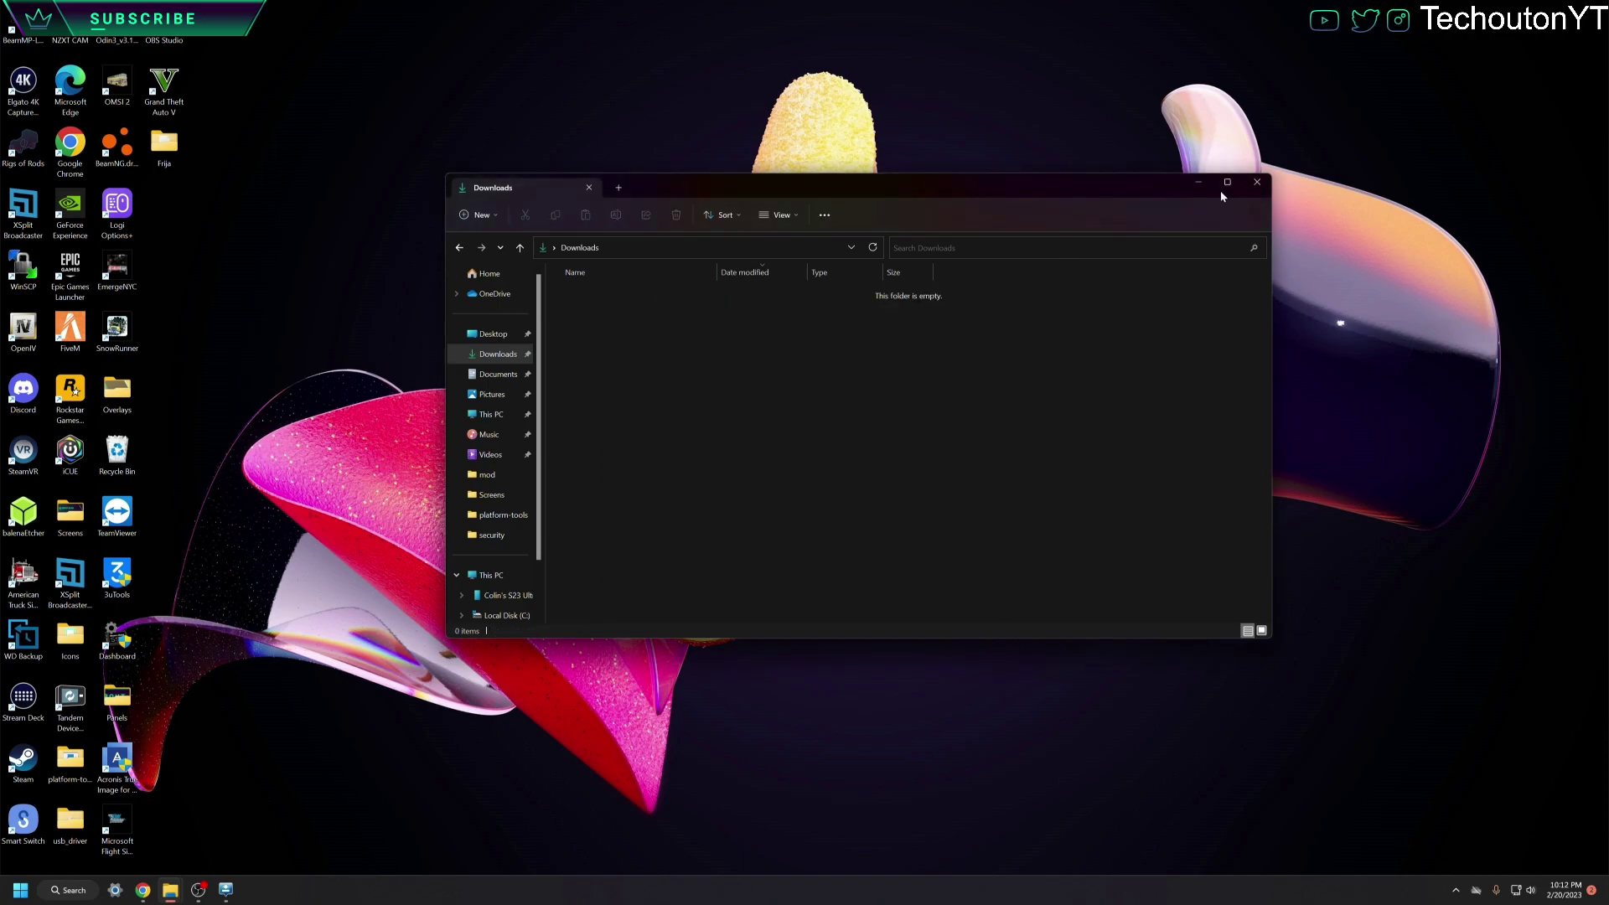
pyautogui.click(1249, 184)
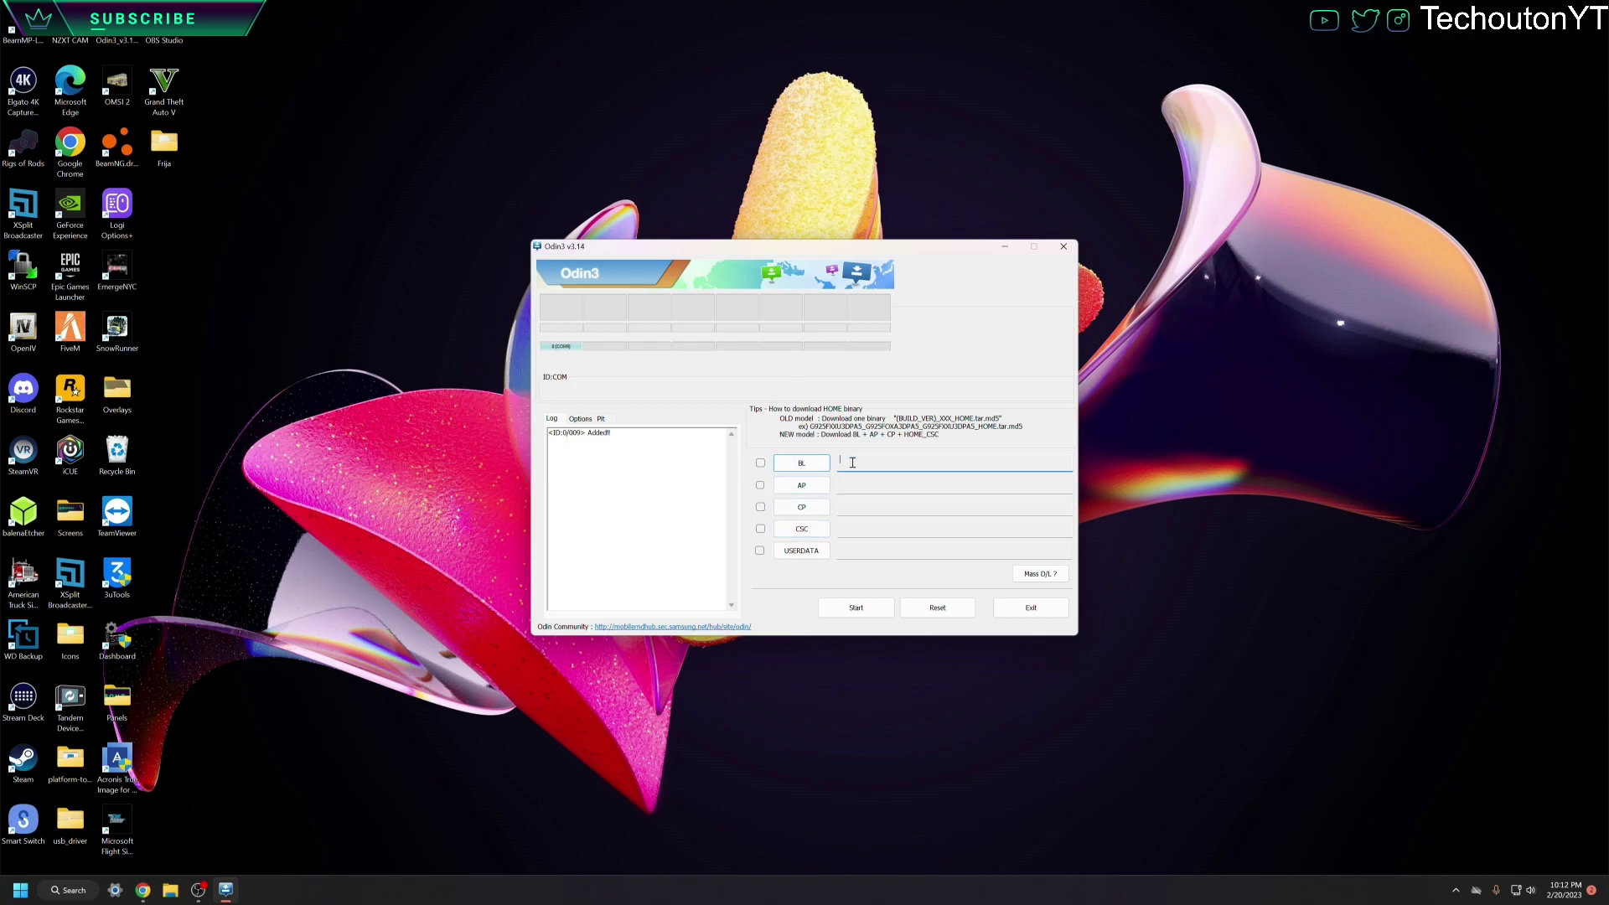
pyautogui.click(812, 466)
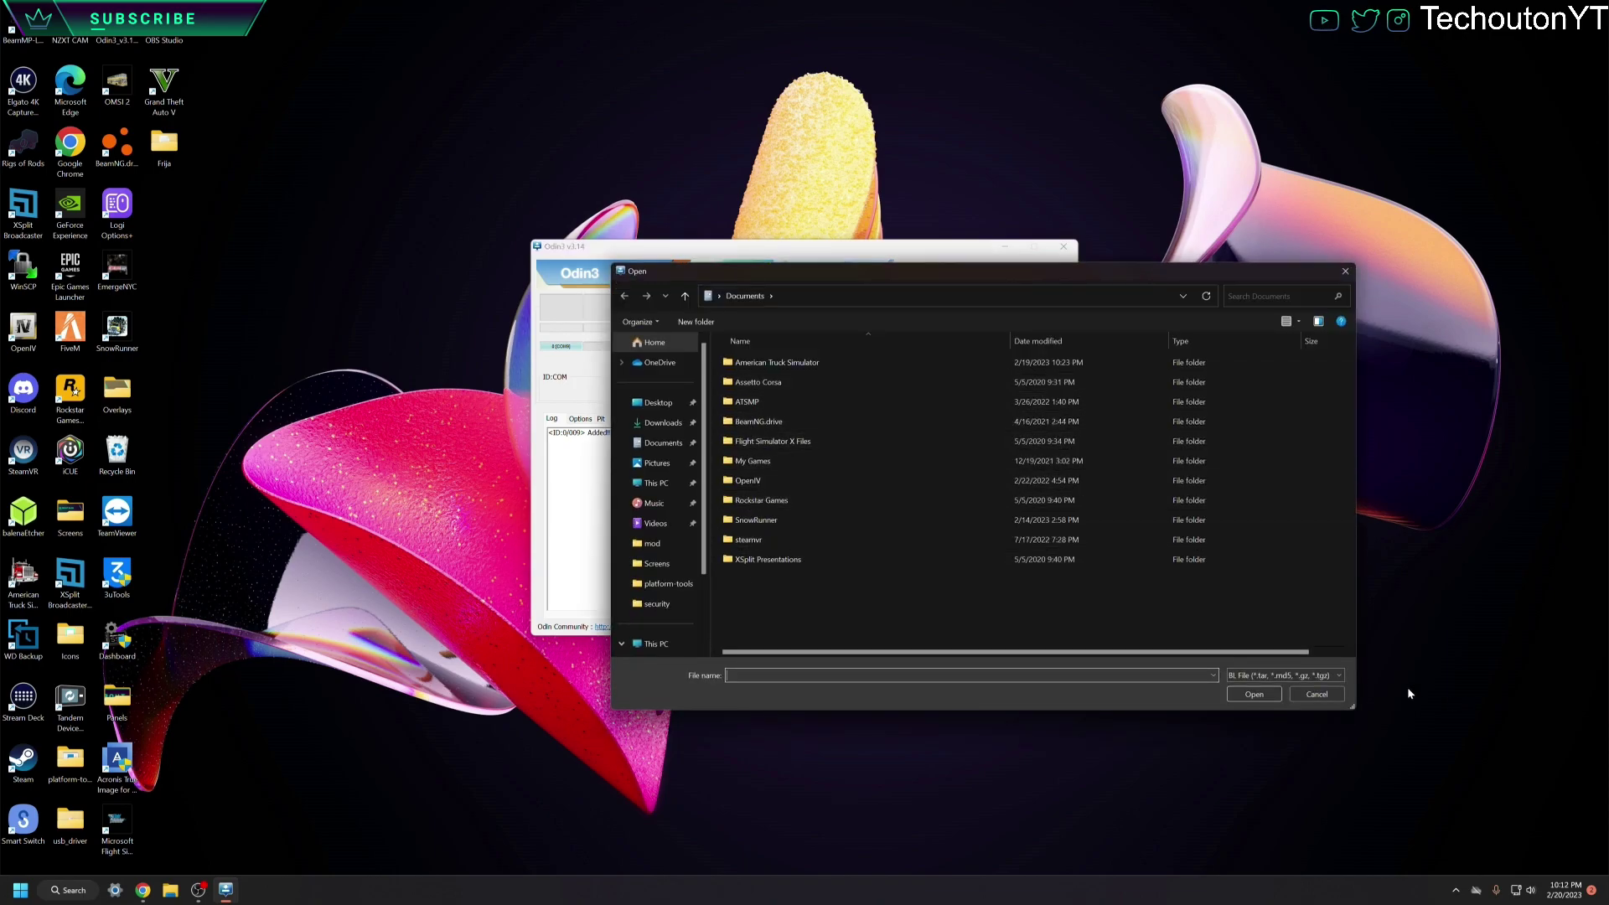
pyautogui.click(1317, 694)
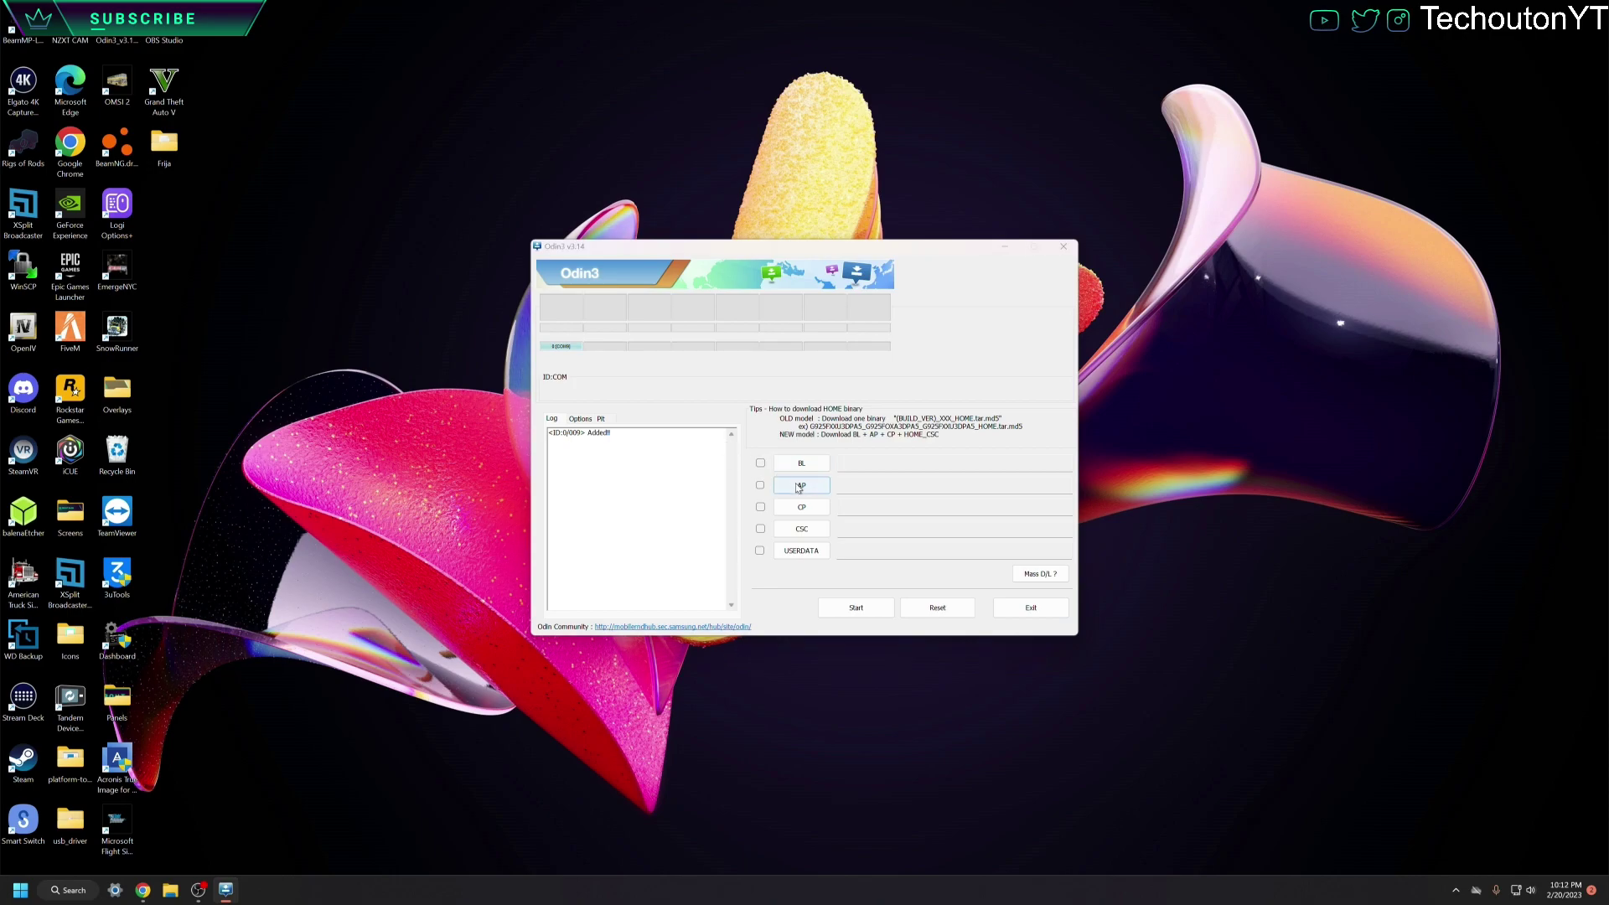
pyautogui.click(1243, 686)
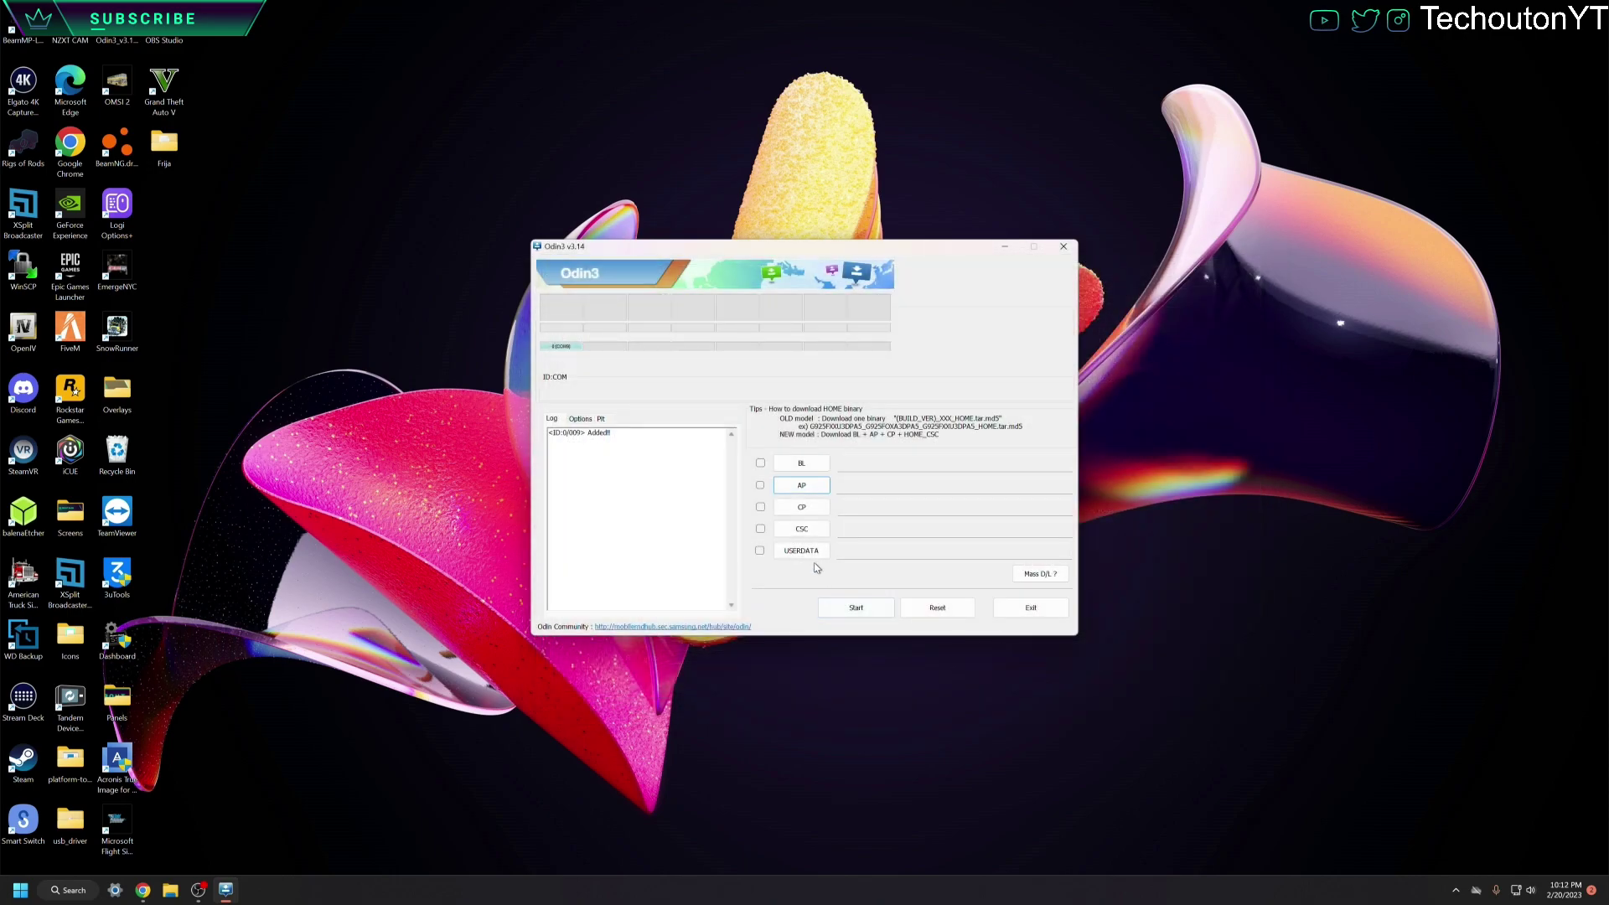
pyautogui.click(802, 529)
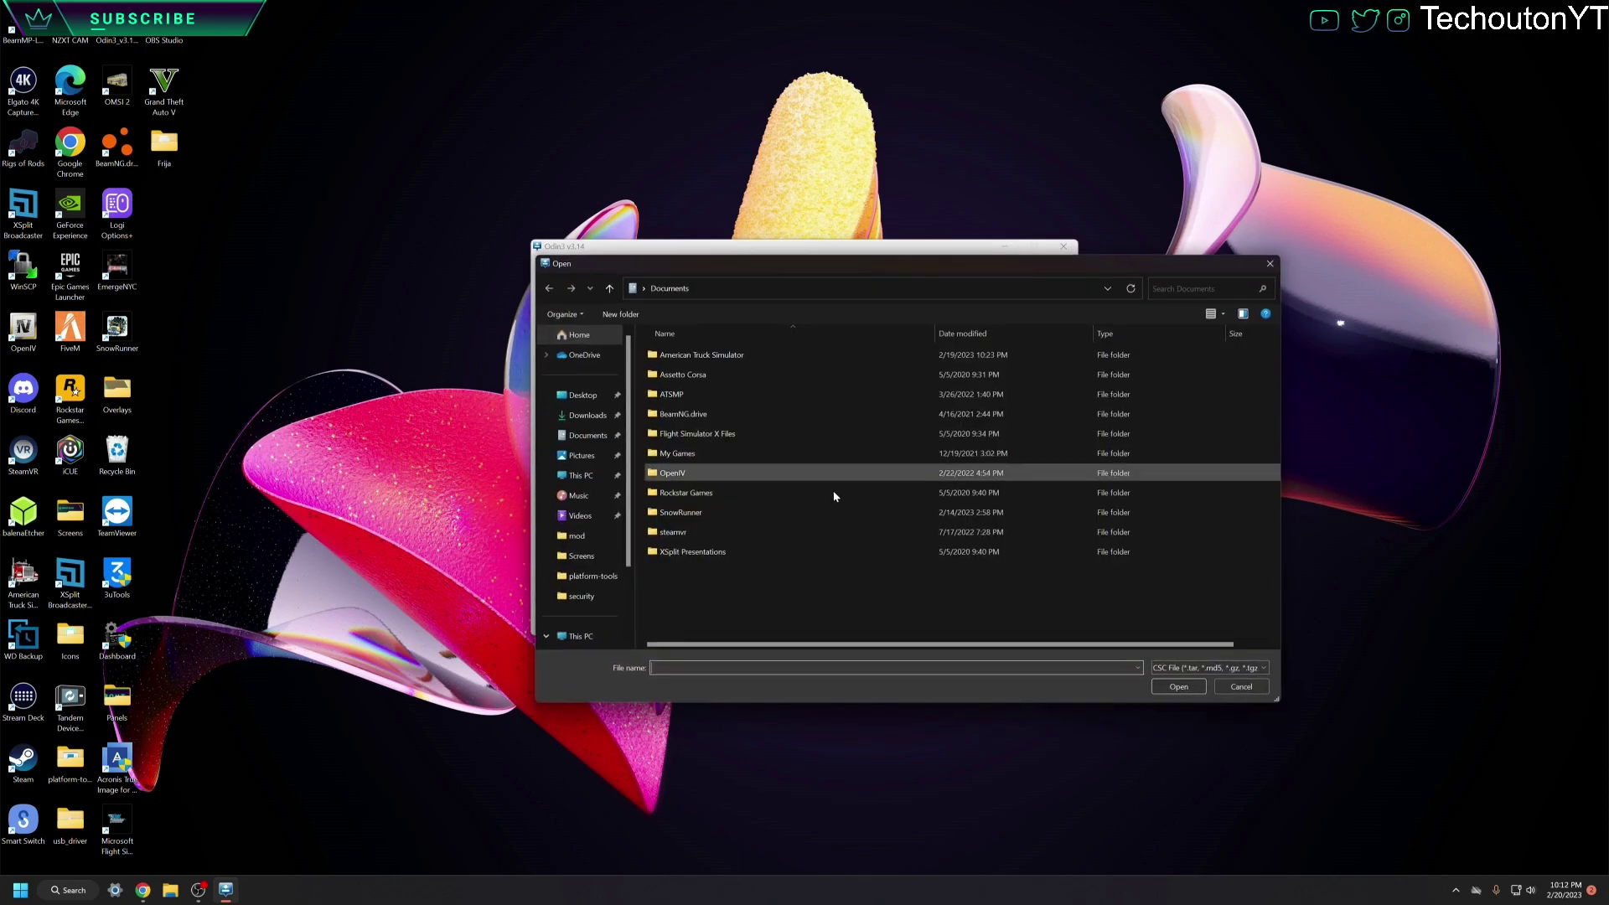
pyautogui.click(1241, 687)
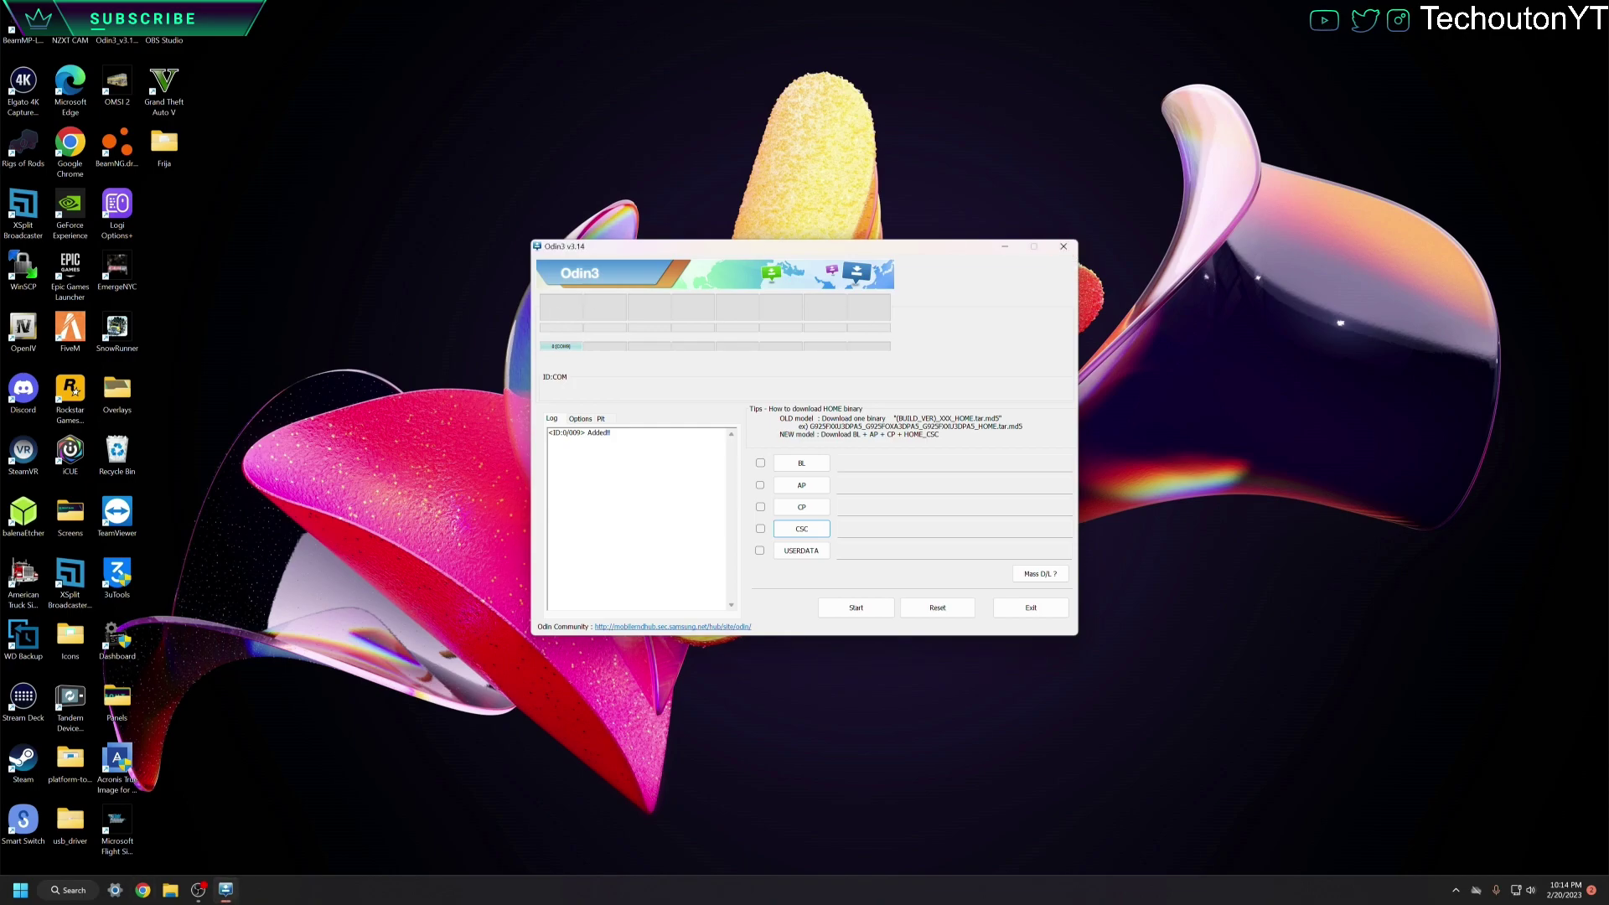
pyautogui.click(802, 528)
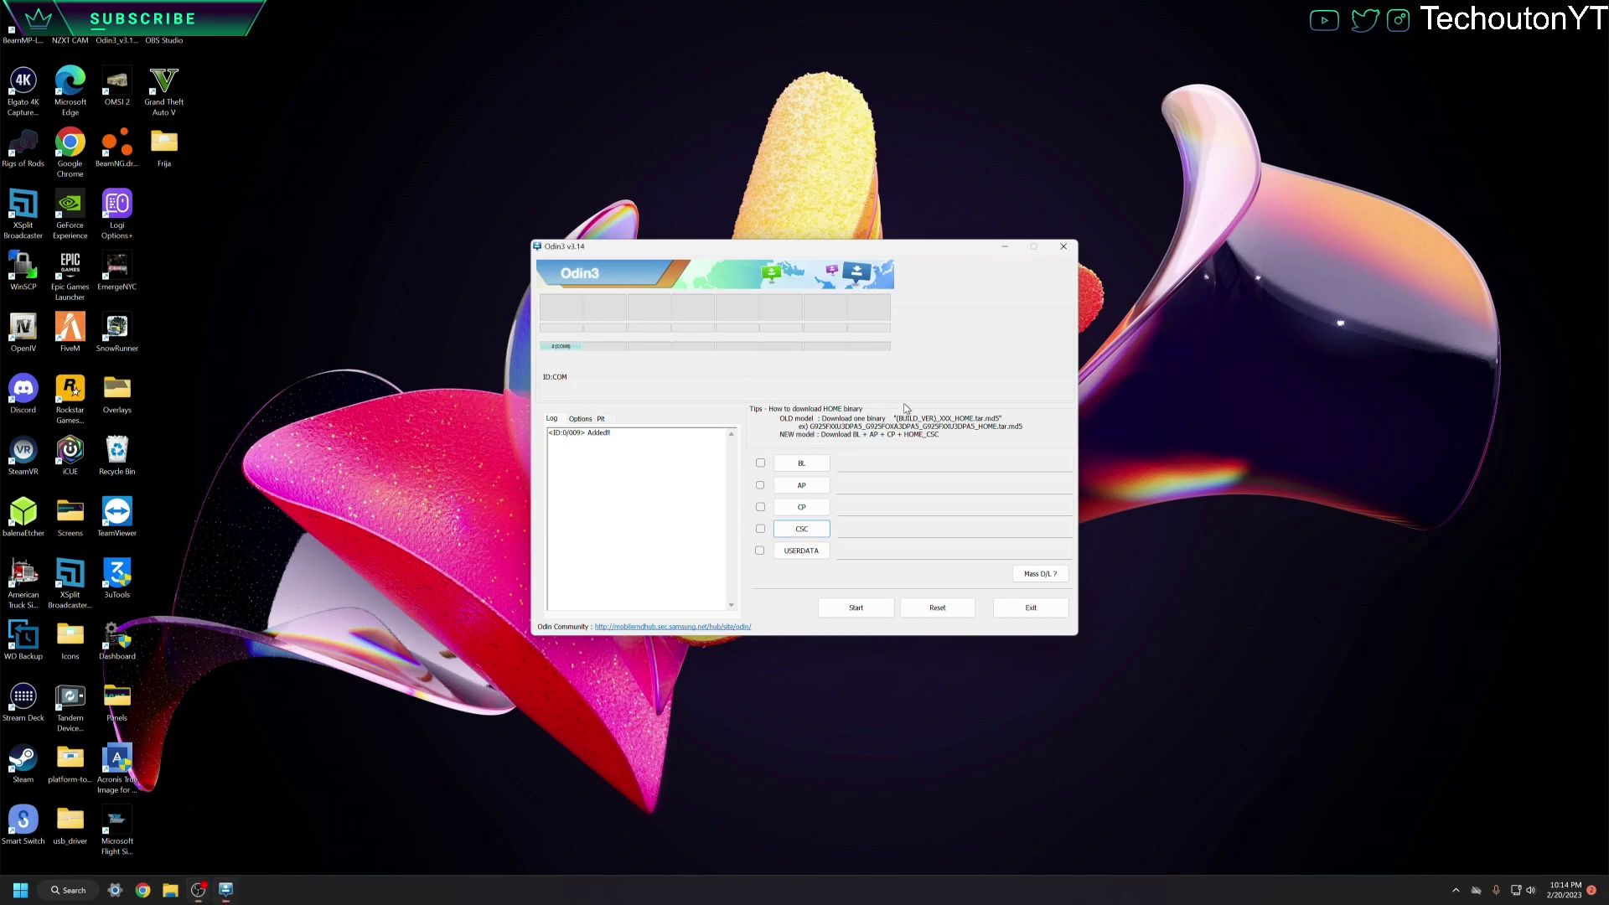